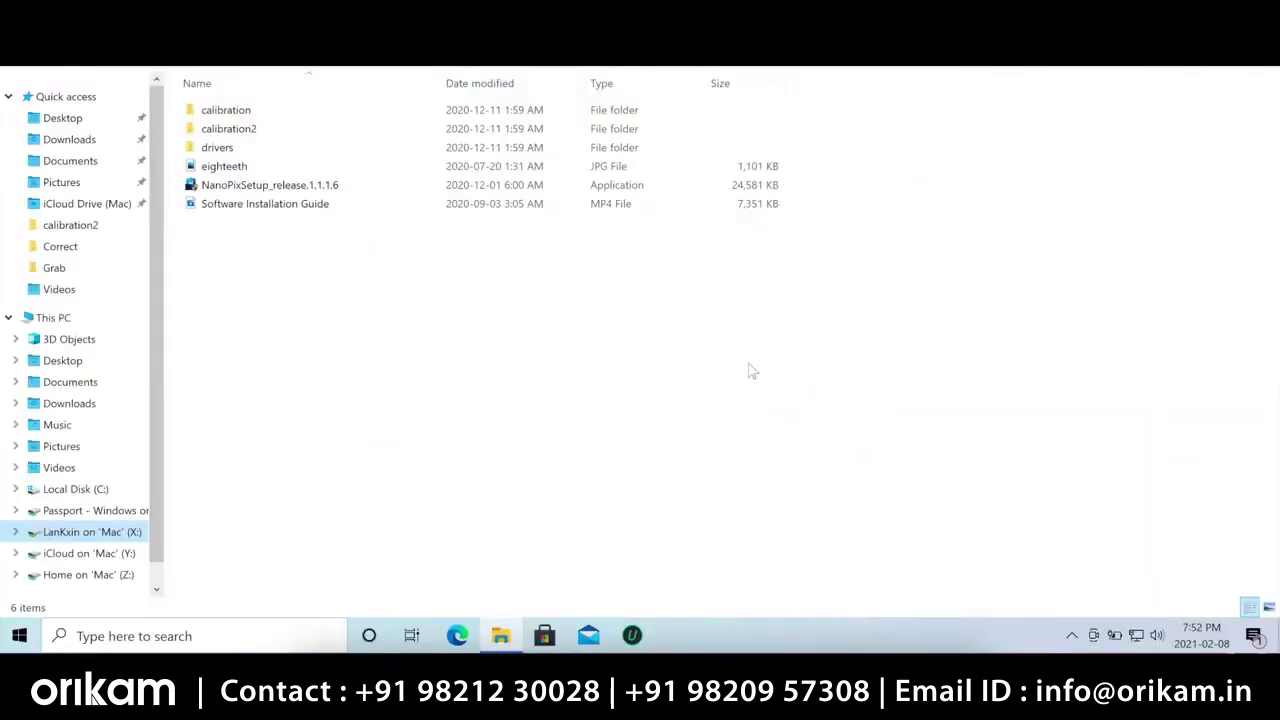
Run the NanoPixSetup_release.1.1.1.6 installer, approve the UAC prompt, and start NanoPix when installation finishes
{"action": "left_click", "coordinate": [318, 188]}
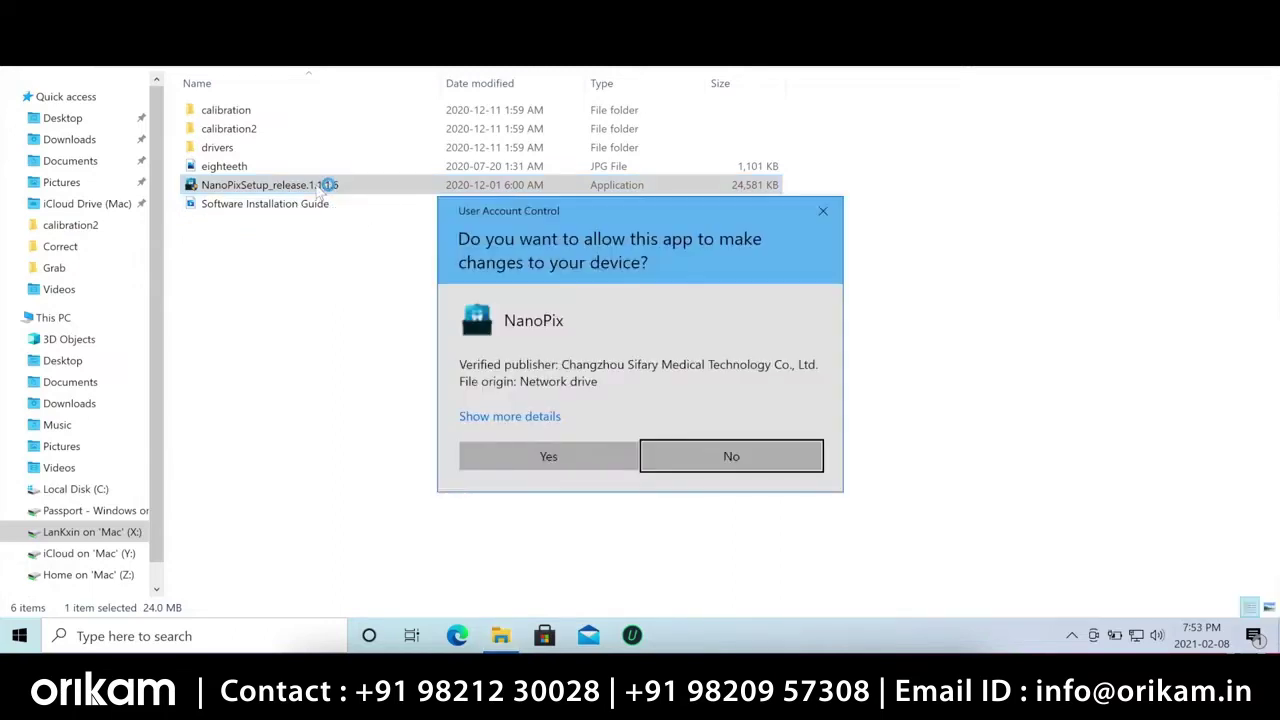
{"action": "left_click", "coordinate": [521, 450]}
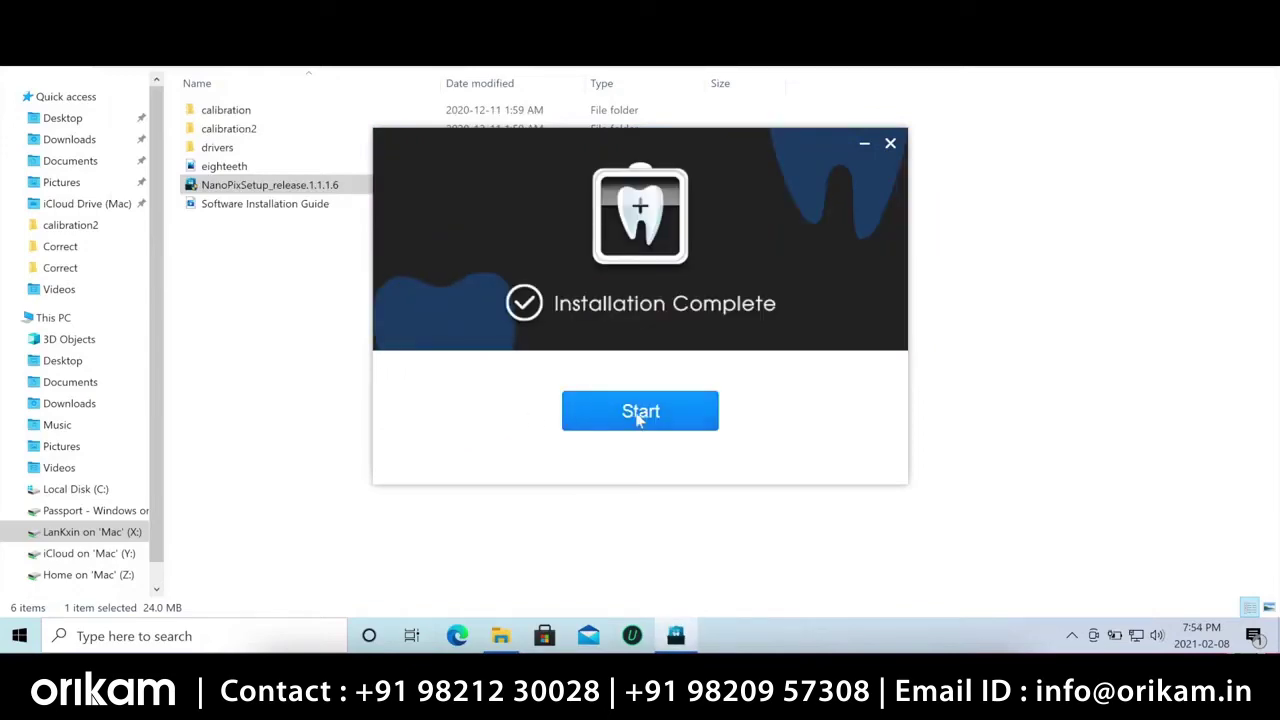
{"action": "left_click", "coordinate": [640, 418]}
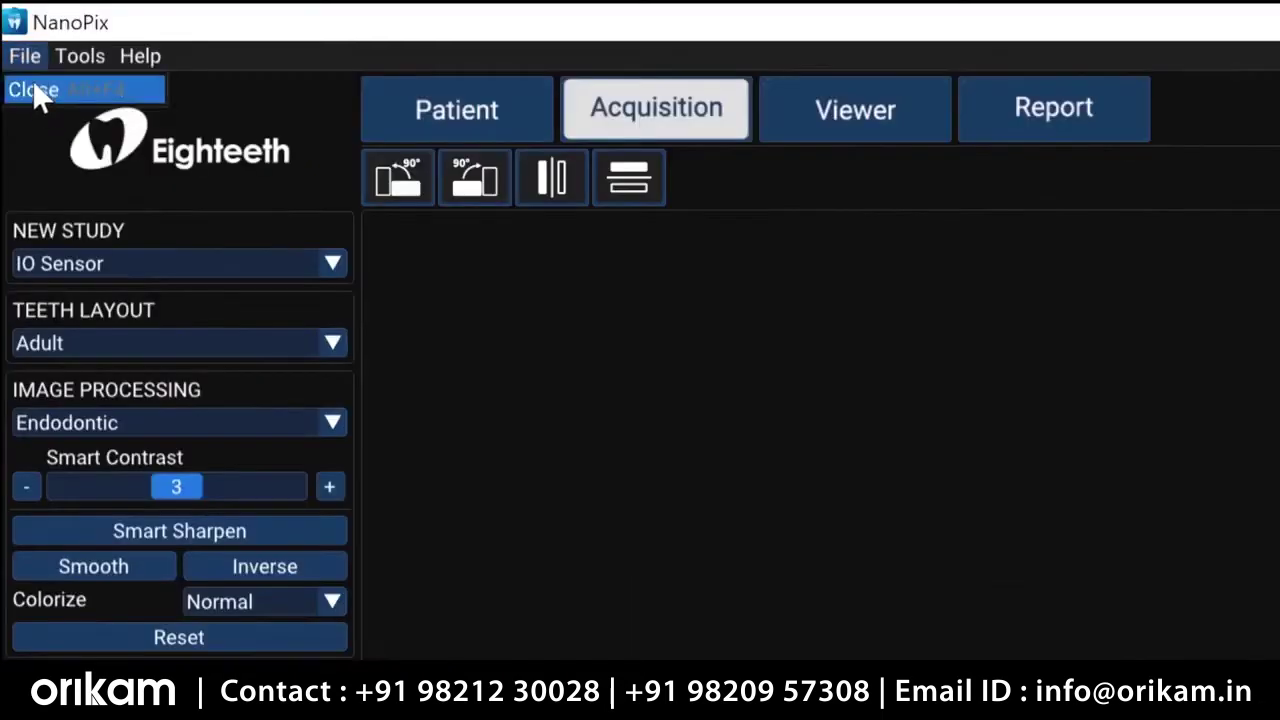
Run Help > Check For Update and acknowledge that 1.1.1.6 is the latest version
{"action": "mouse_move", "coordinate": [74, 54]}
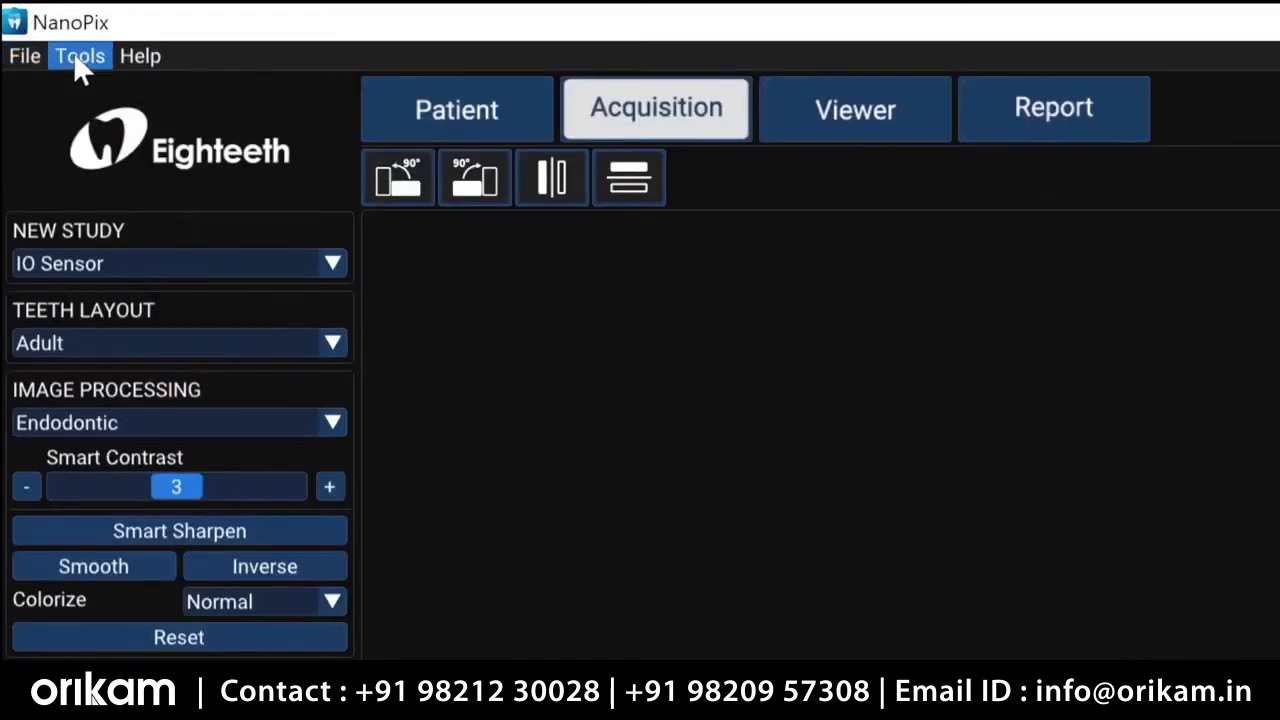
{"action": "left_click", "coordinate": [139, 58]}
{"action": "left_click", "coordinate": [137, 56]}
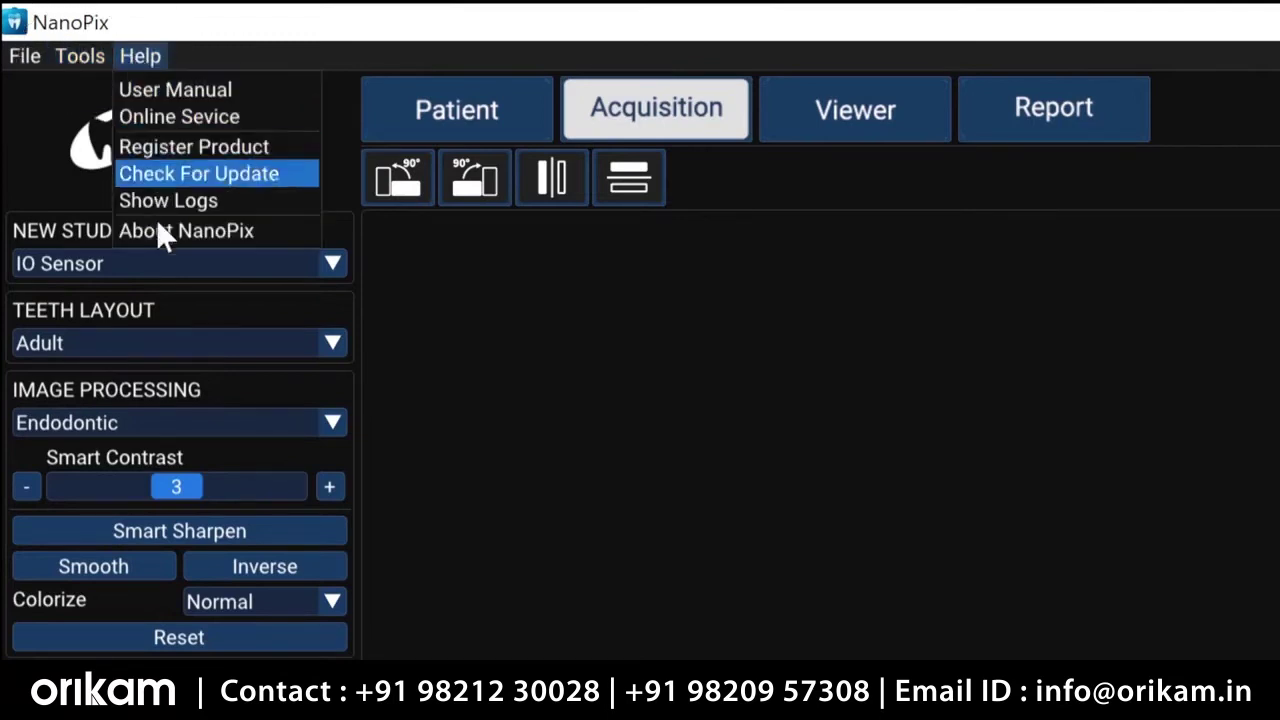
{"action": "left_click", "coordinate": [166, 173]}
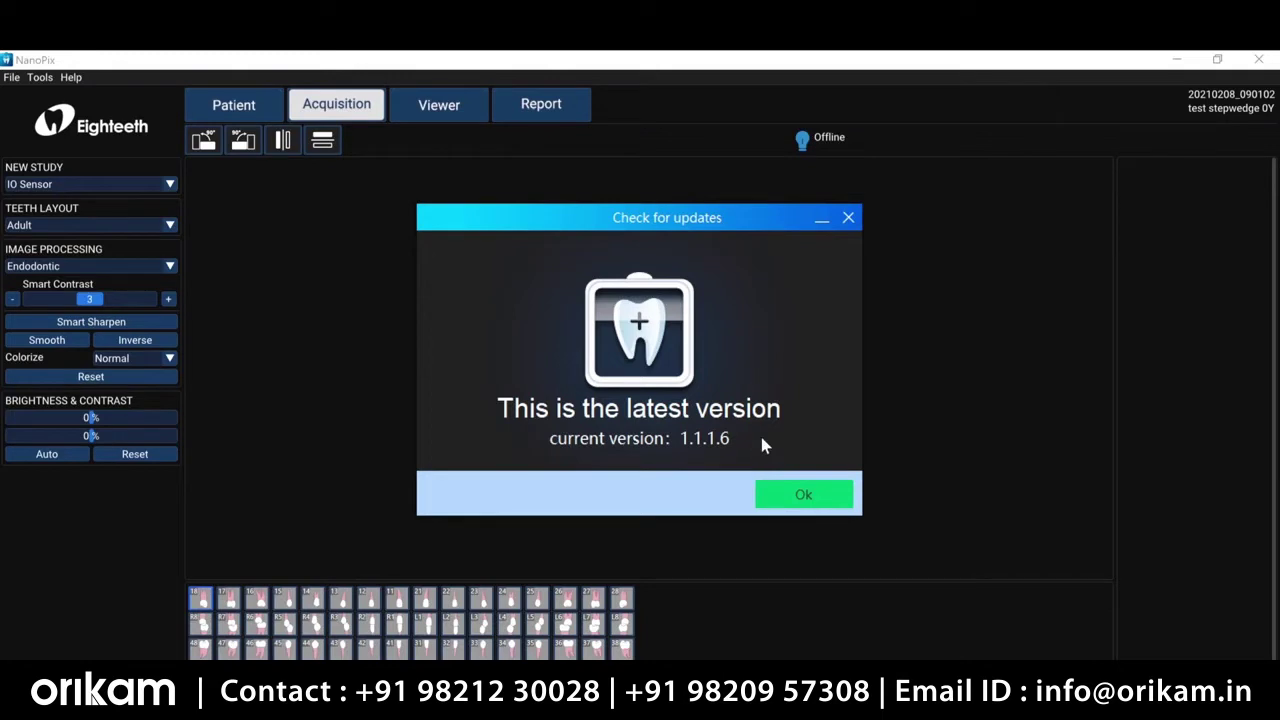
{"action": "left_click", "coordinate": [800, 497]}
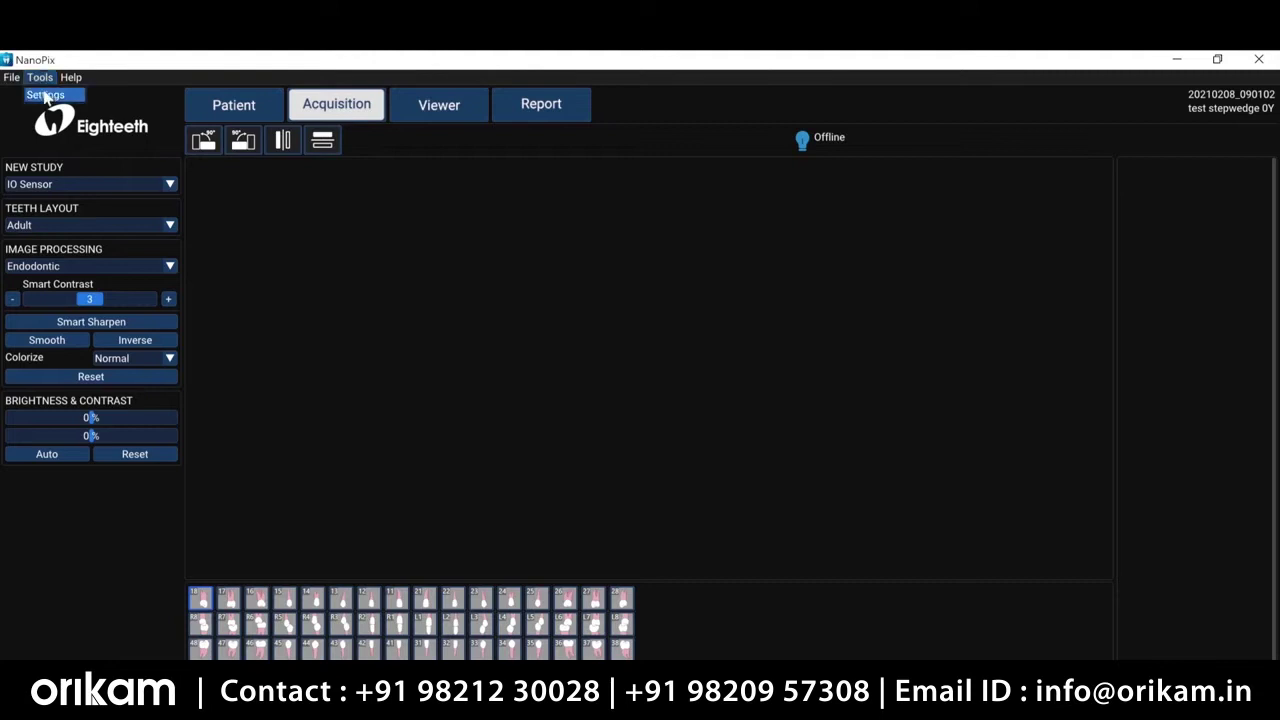
Review the Environment settings, keeping the Default language, then the Patient and Acquisition settings
{"action": "left_click", "coordinate": [45, 95]}
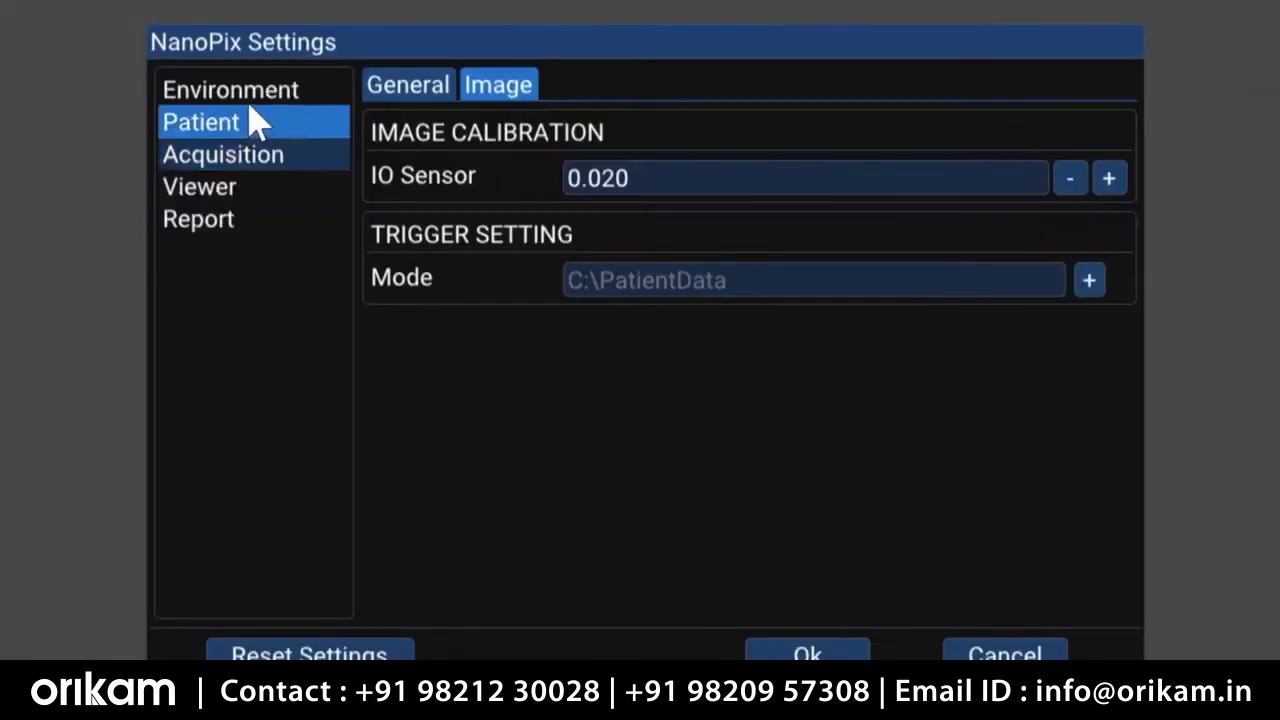
{"action": "left_click", "coordinate": [471, 259]}
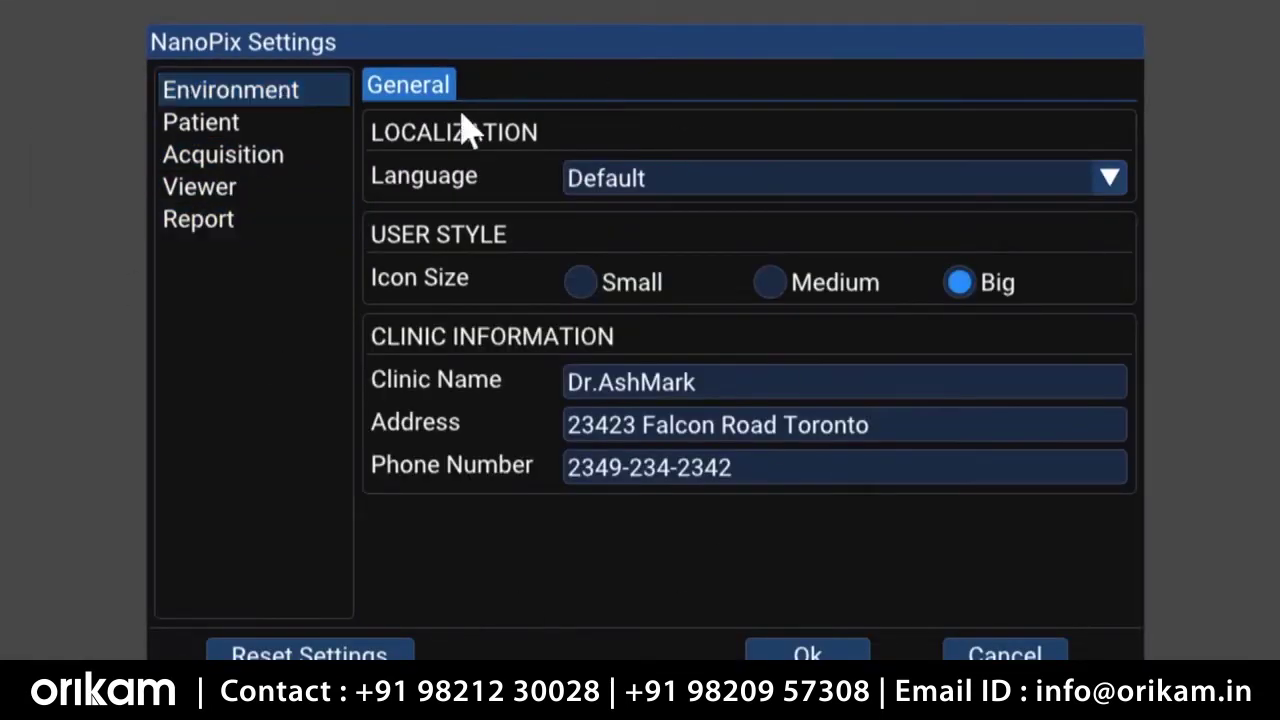
{"action": "left_click", "coordinate": [651, 171]}
{"action": "left_click", "coordinate": [651, 171]}
{"action": "left_click", "coordinate": [296, 128]}
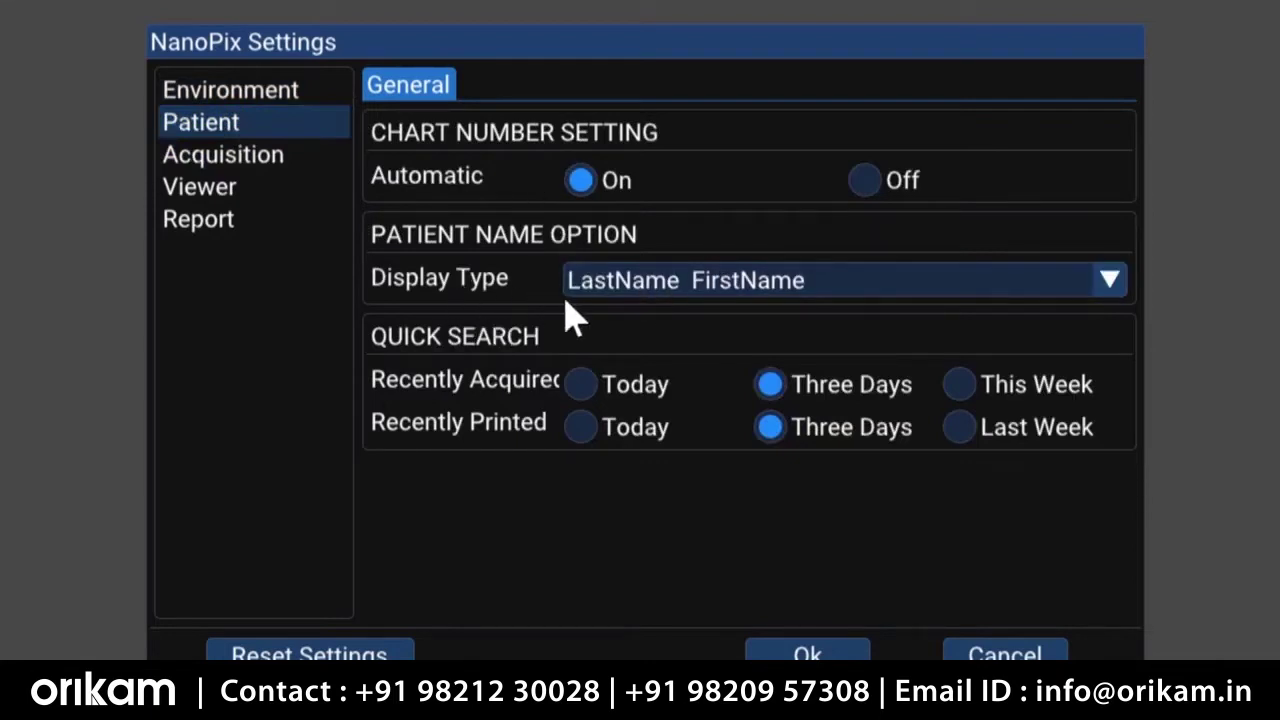
{"action": "left_click", "coordinate": [312, 160]}
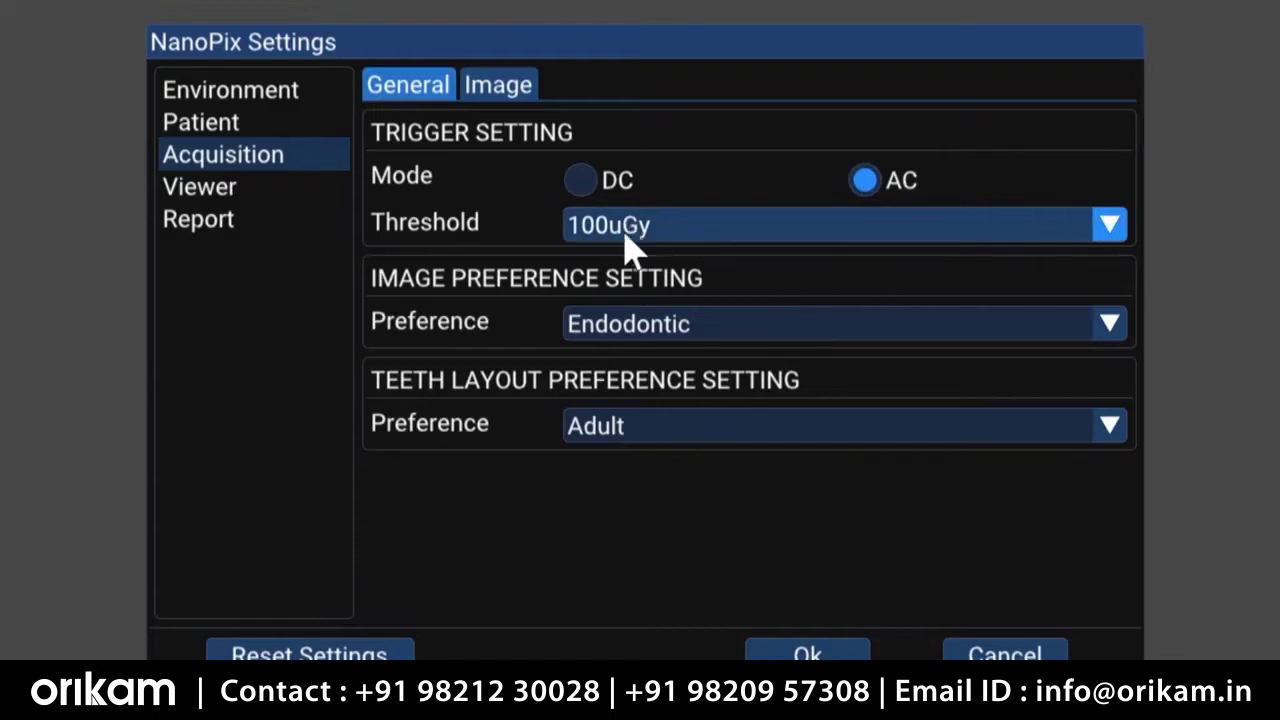
Review the Viewer Tools, Measurement, Annotation and Memo tabs, then the Report settings
{"action": "left_click", "coordinate": [328, 190]}
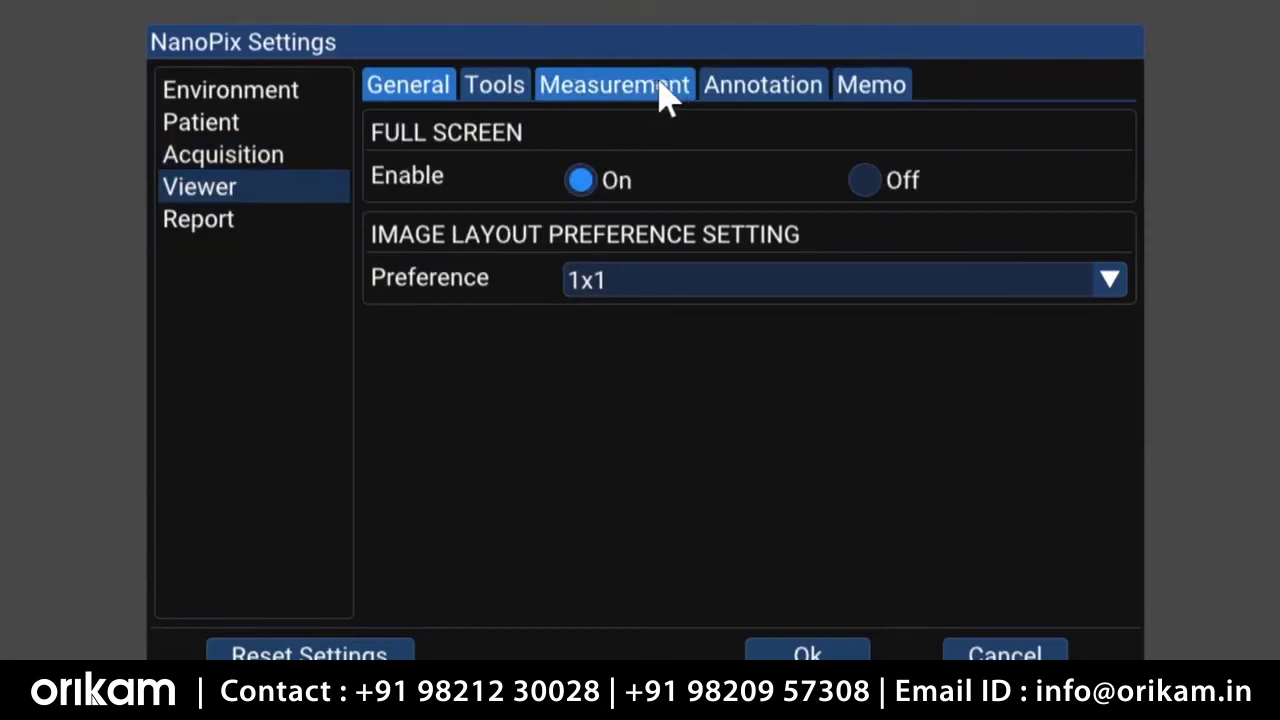
{"action": "left_click", "coordinate": [494, 88]}
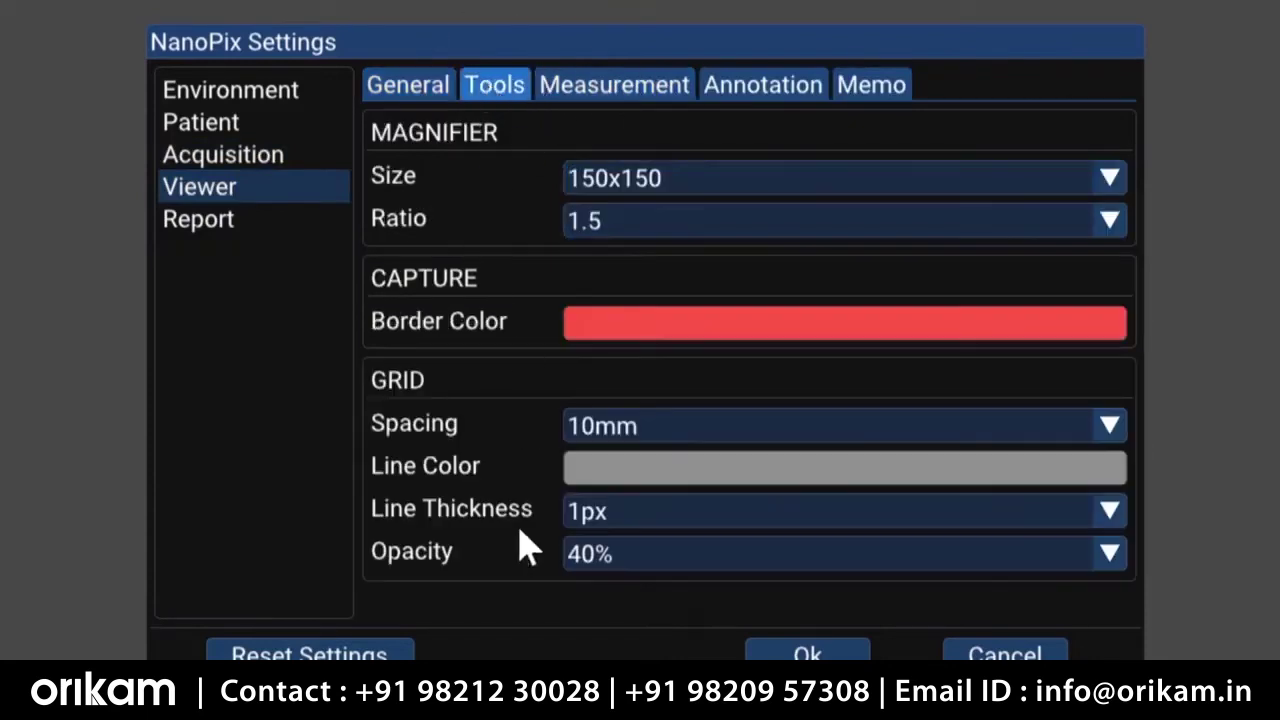
{"action": "left_click", "coordinate": [622, 86]}
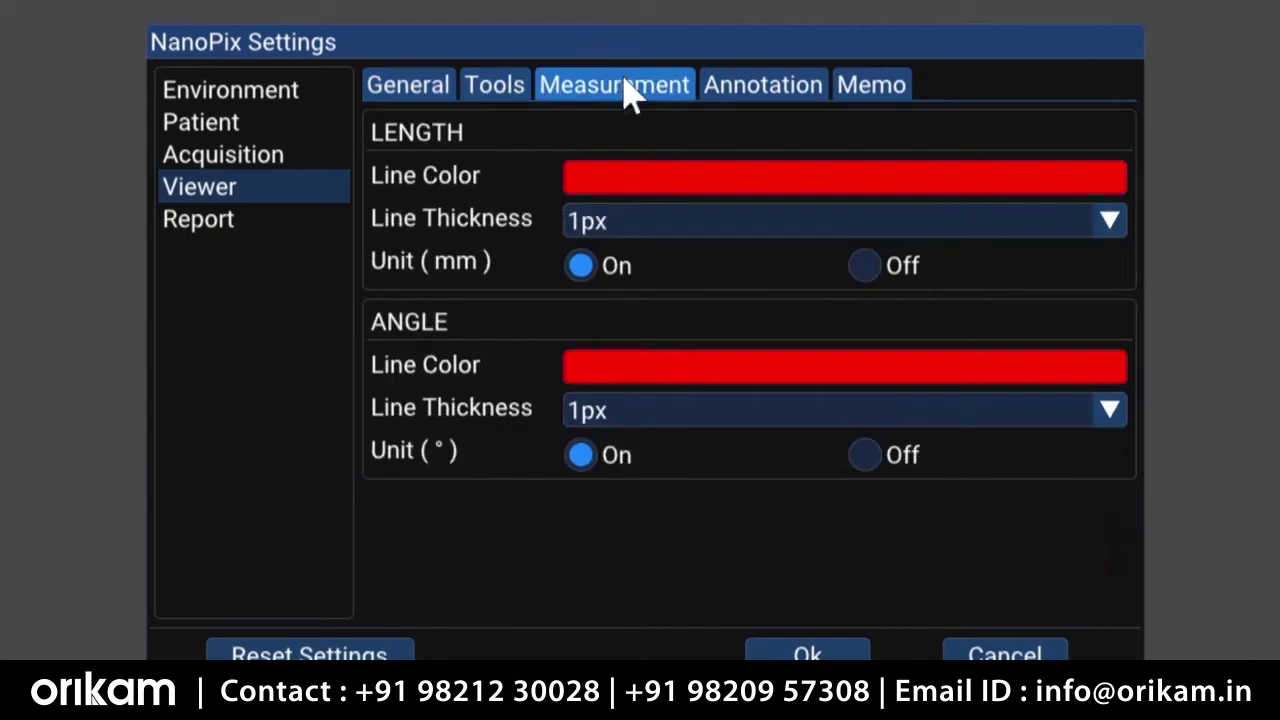
{"action": "left_click", "coordinate": [766, 94]}
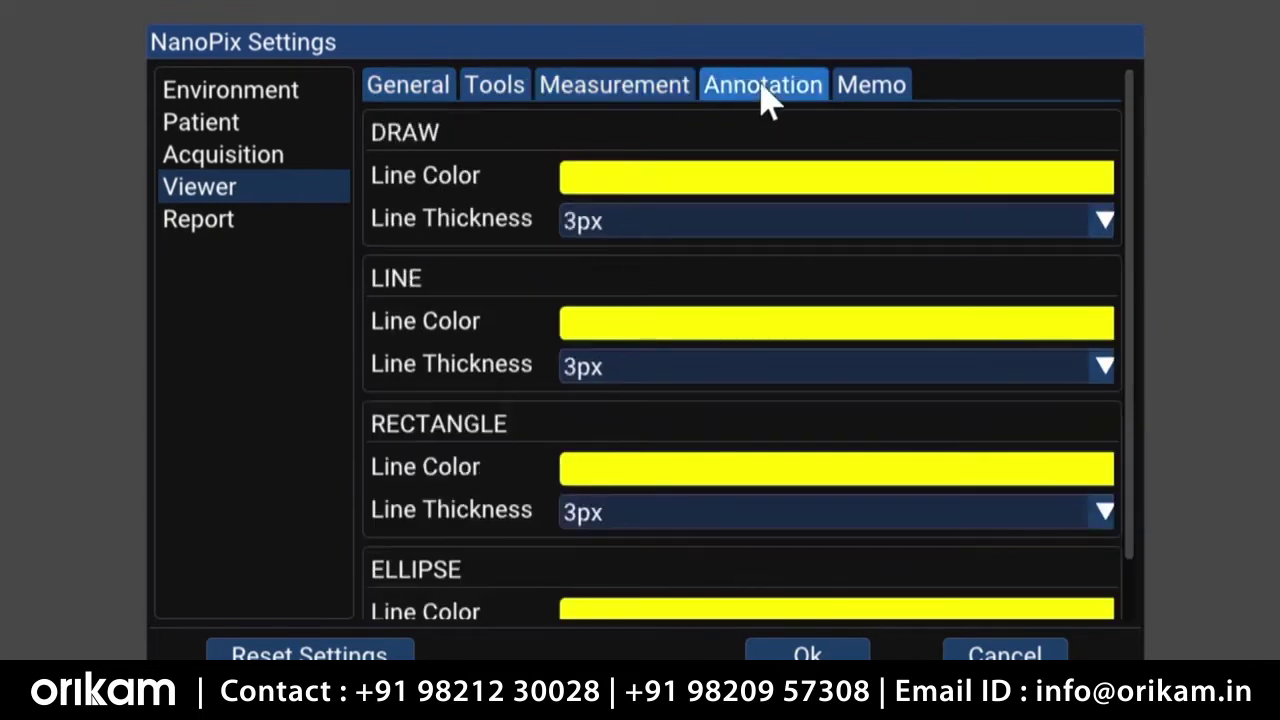
{"action": "left_click", "coordinate": [855, 100]}
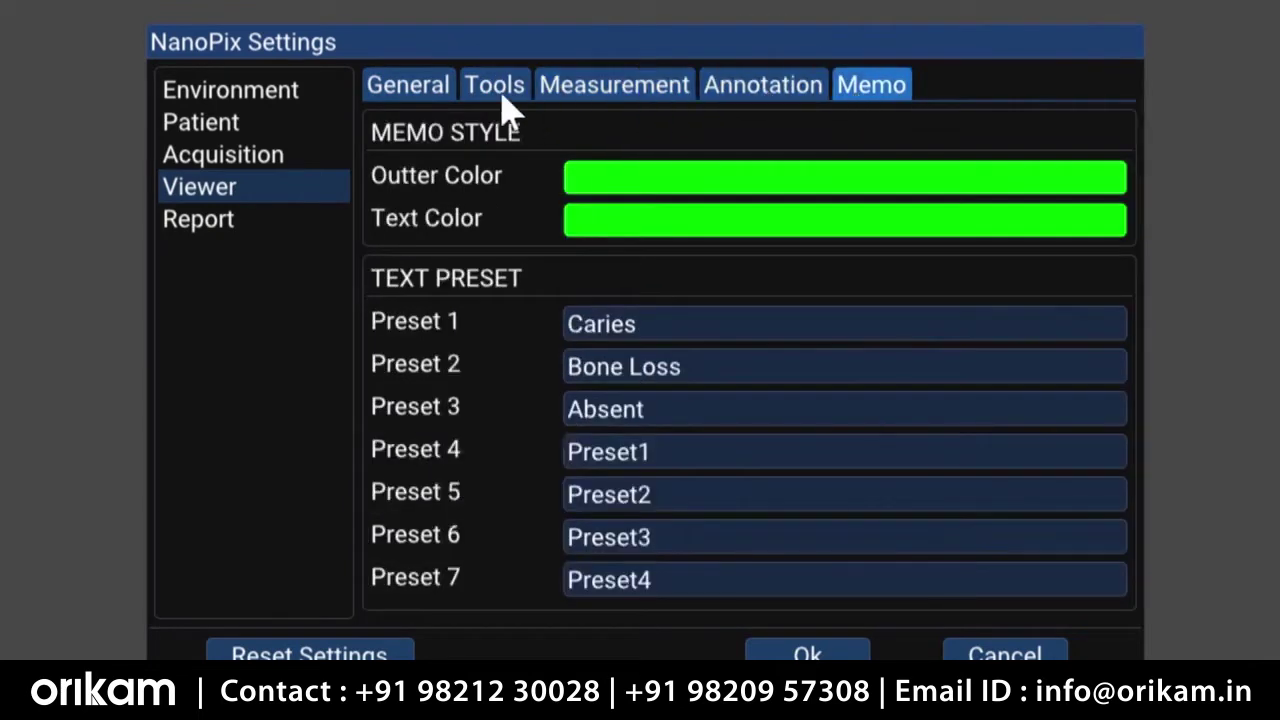
{"action": "left_click", "coordinate": [429, 97]}
{"action": "left_click", "coordinate": [287, 232]}
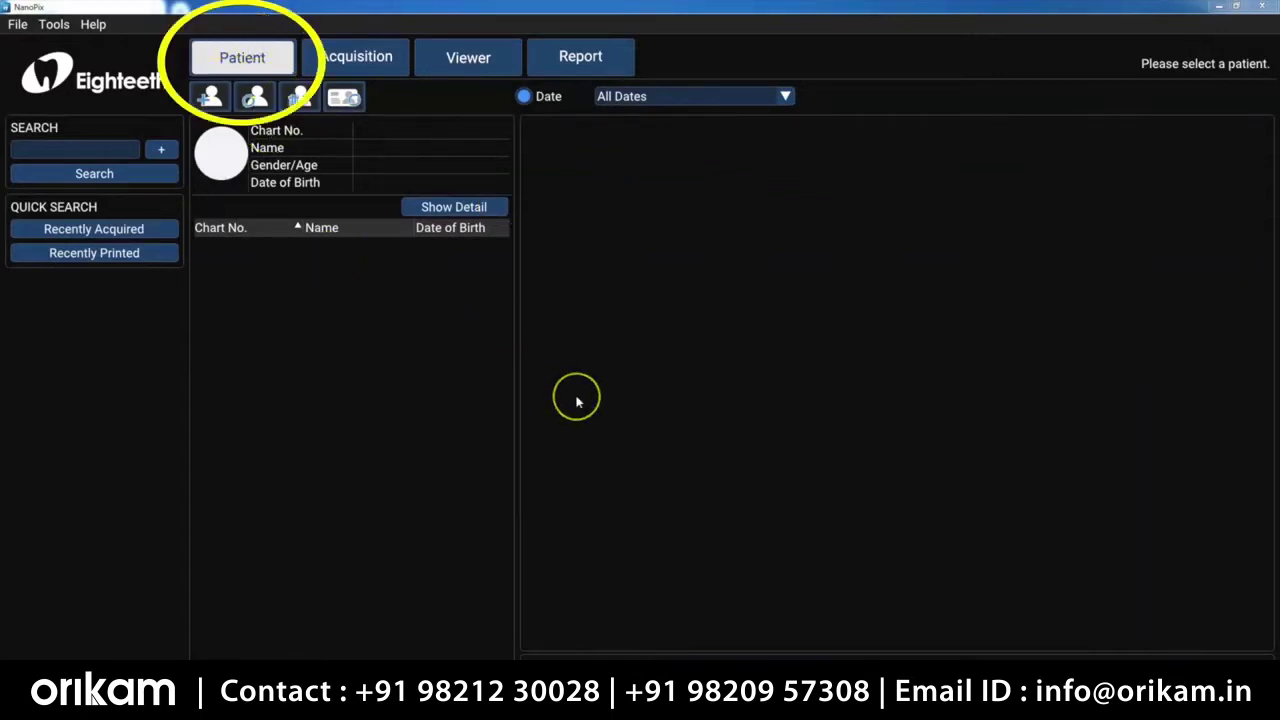
Cancel a new patient form, sort by Chart No., and list recently acquired patients
{"action": "left_click", "coordinate": [210, 96]}
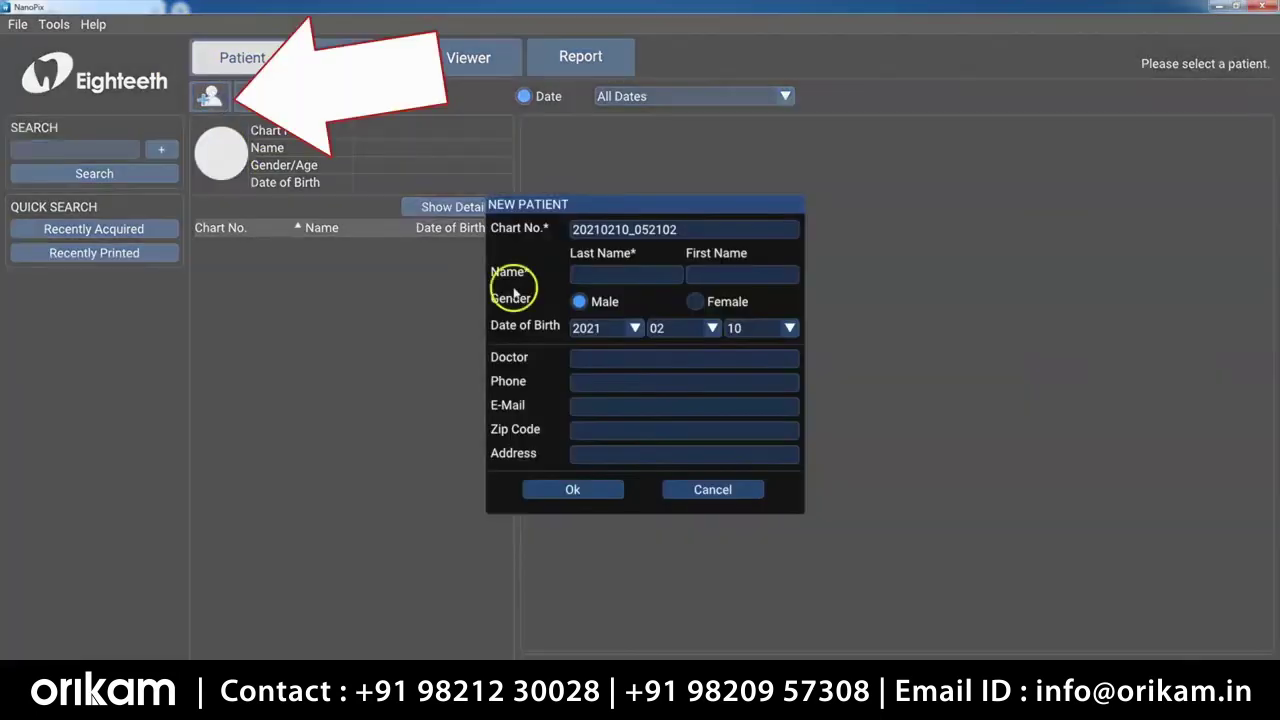
{"action": "left_click", "coordinate": [706, 490]}
{"action": "left_click", "coordinate": [200, 230]}
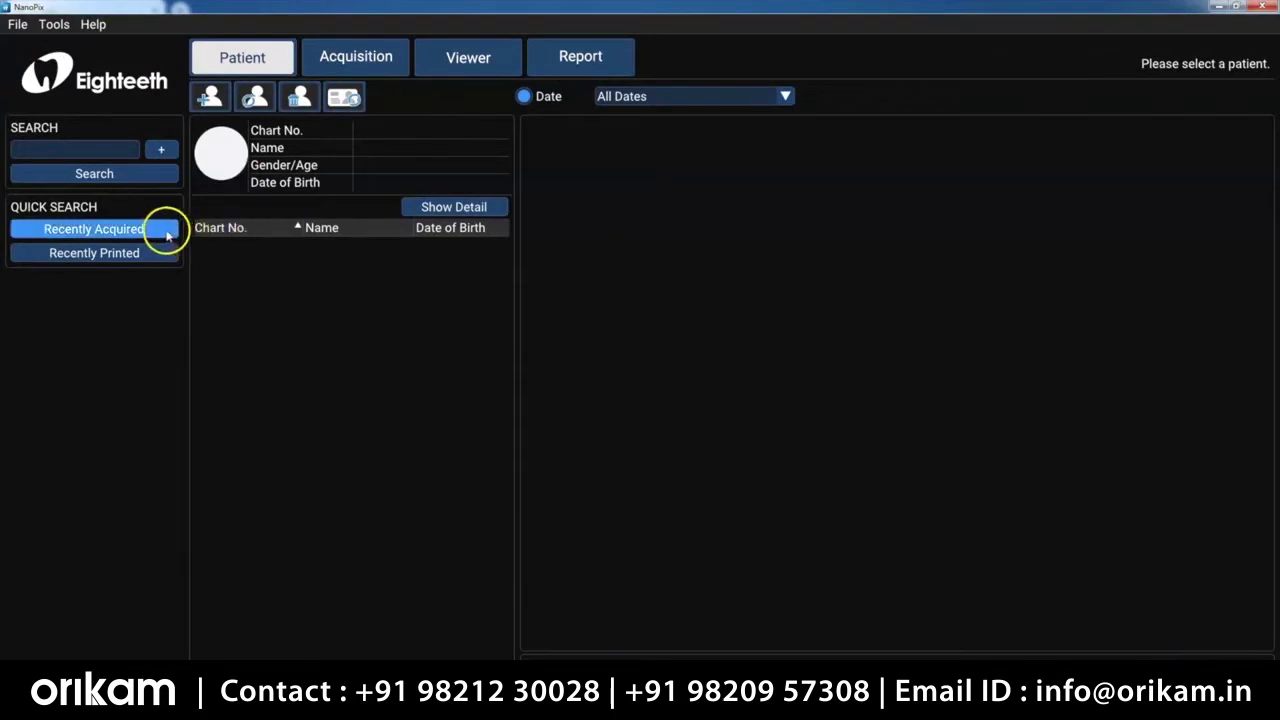
{"action": "left_click", "coordinate": [166, 234]}
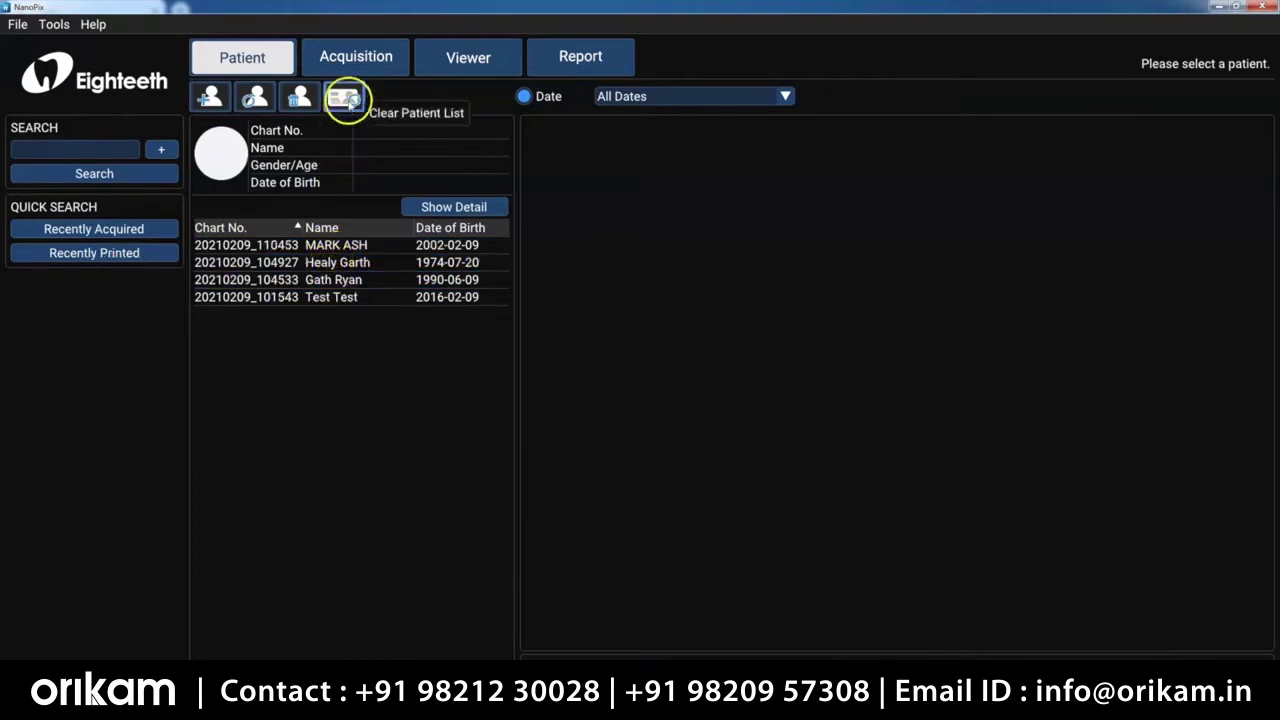
Clear the list, search by the patient's name, and open the matching record
{"action": "left_click", "coordinate": [348, 99]}
{"action": "left_click", "coordinate": [117, 155]}
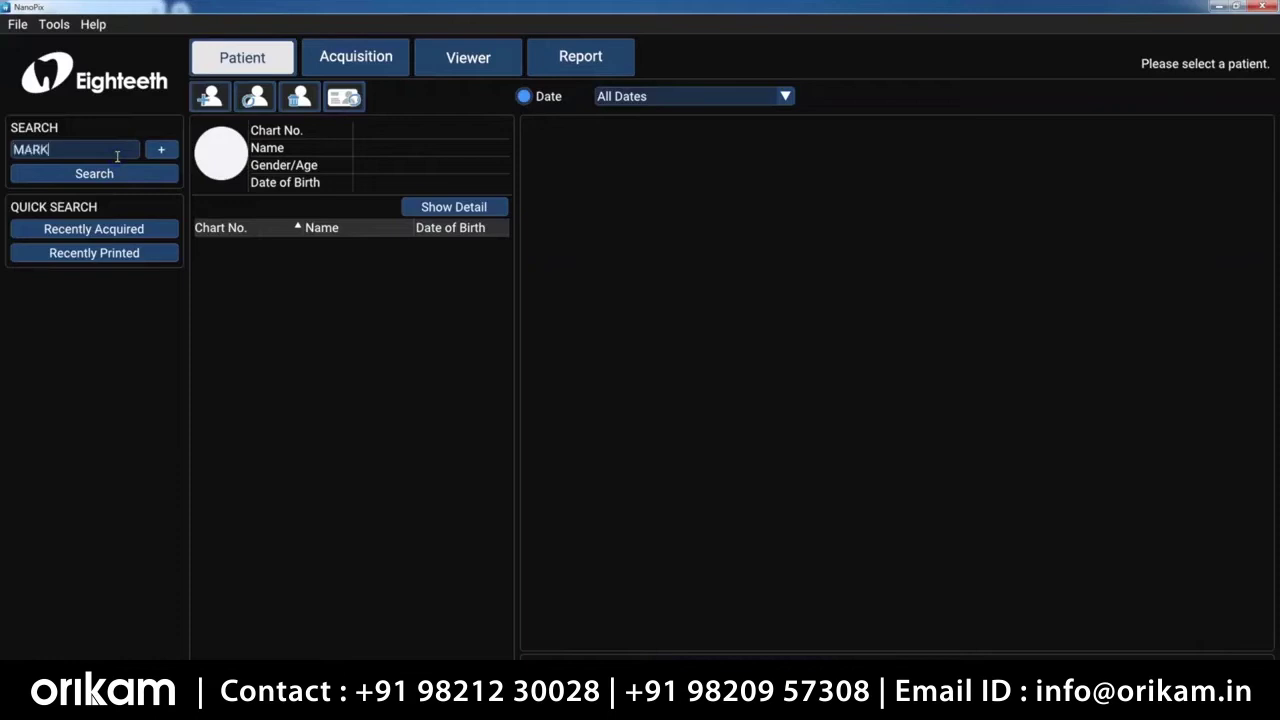
{"action": "left_click", "coordinate": [112, 170]}
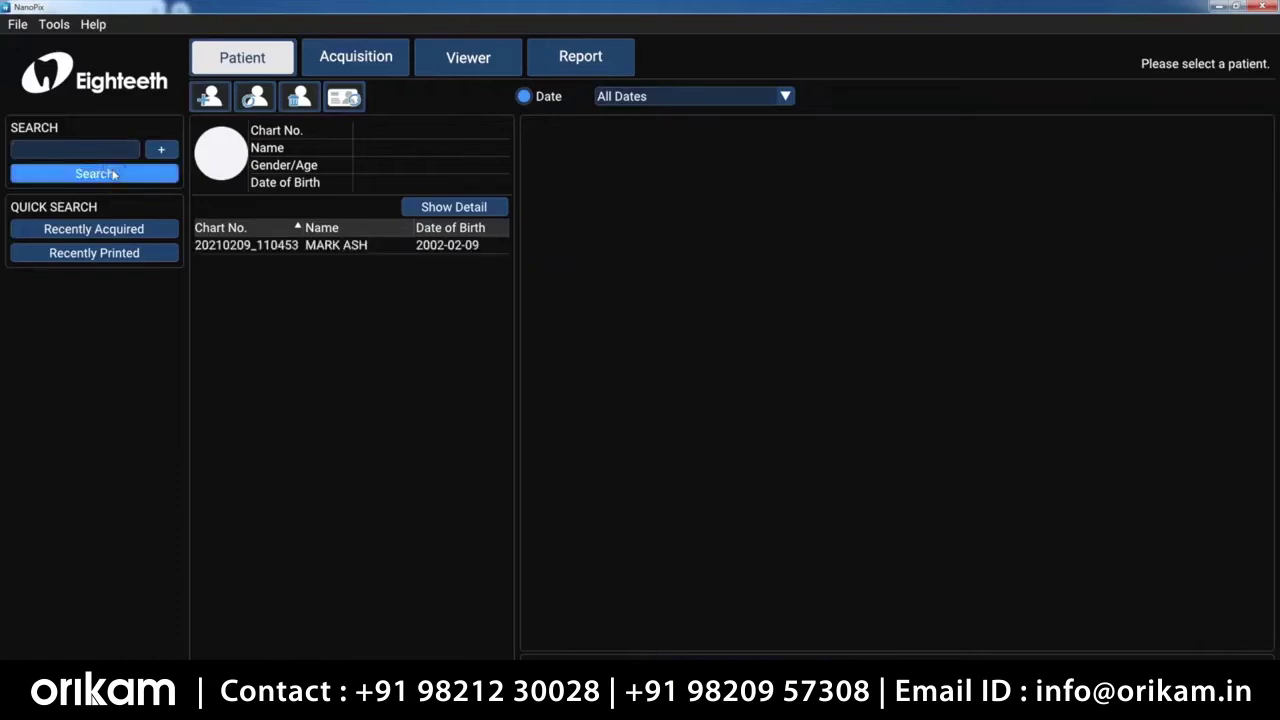
{"action": "left_click", "coordinate": [288, 247]}
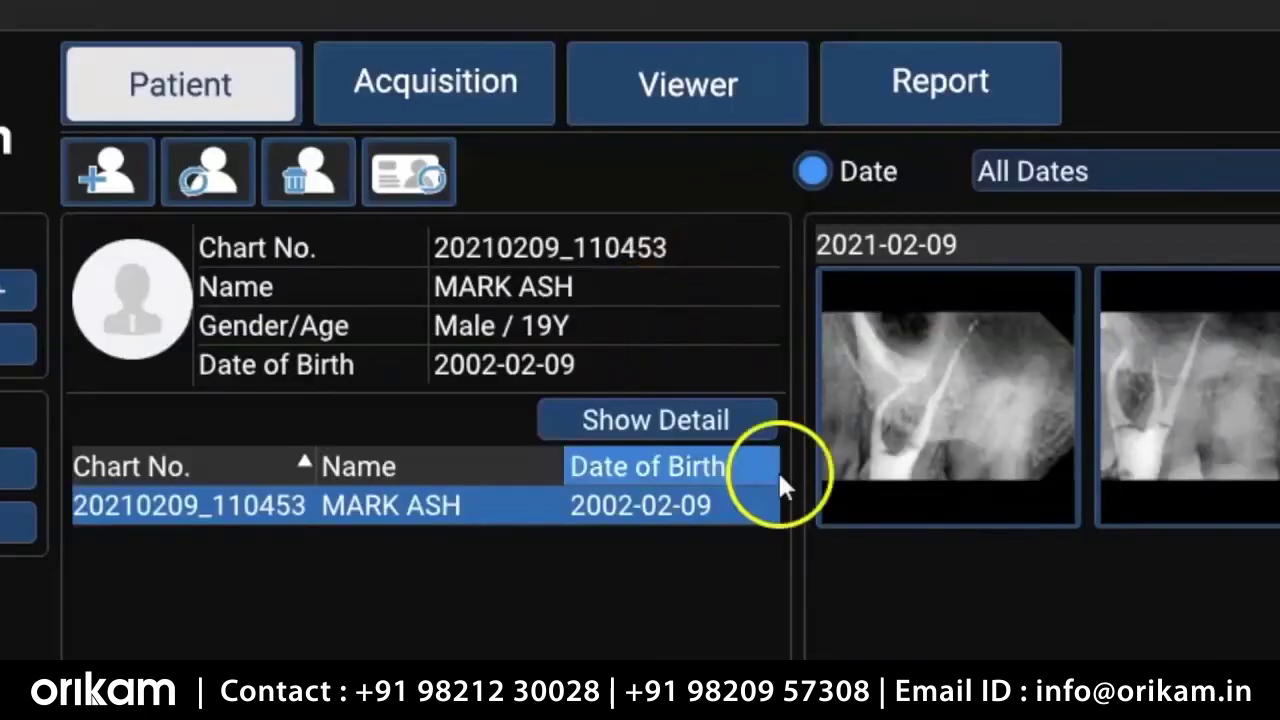
Review the patient's full details, then change their phone number and save the record
{"action": "left_click", "coordinate": [749, 420]}
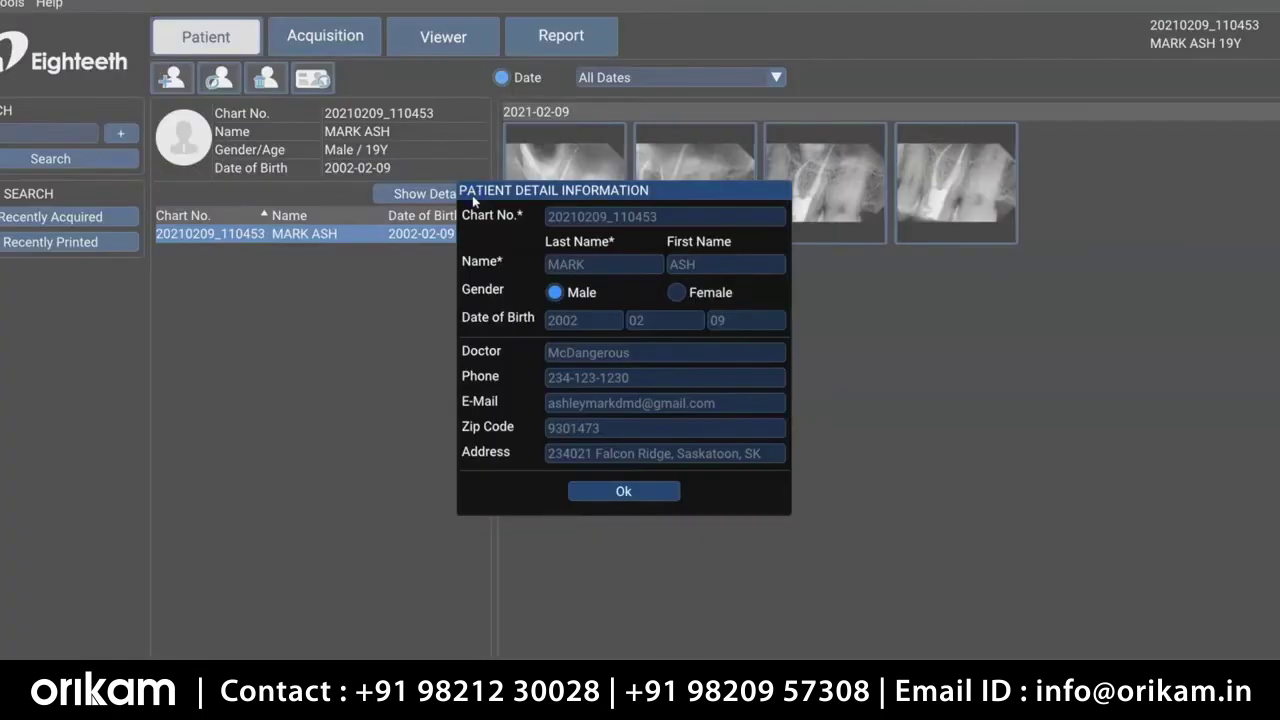
{"action": "left_click", "coordinate": [668, 491]}
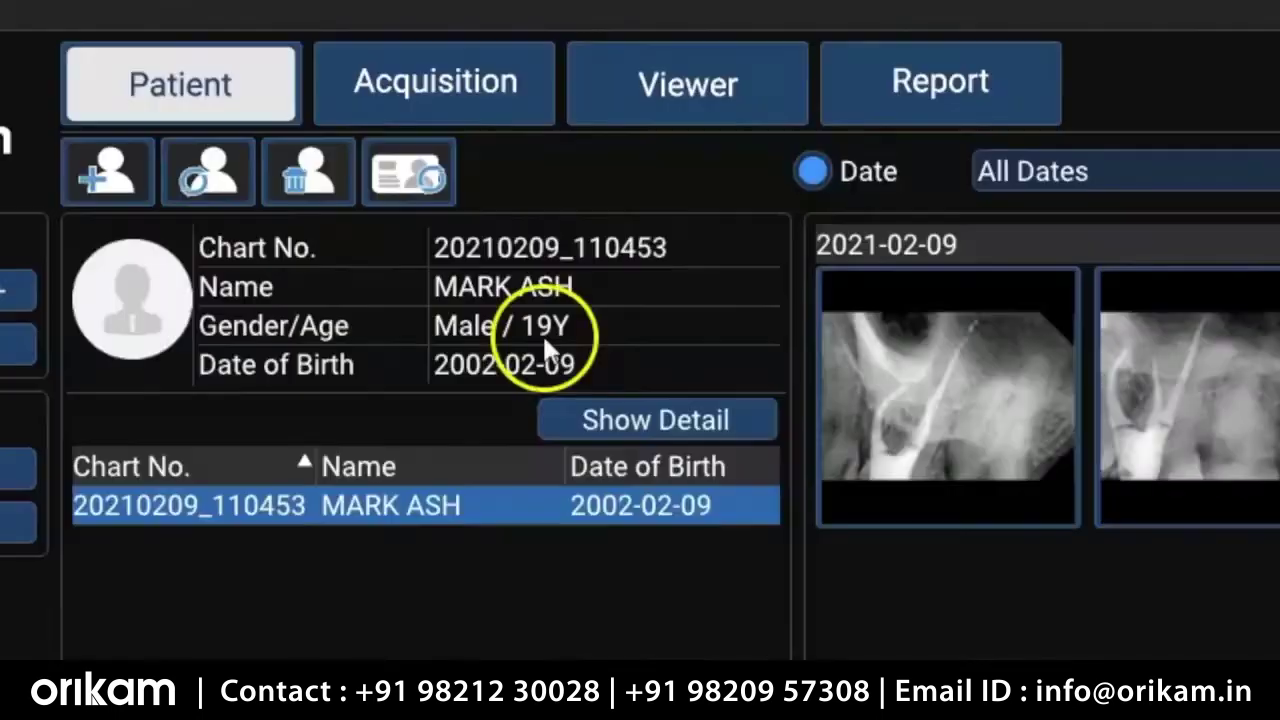
{"action": "left_click", "coordinate": [224, 82]}
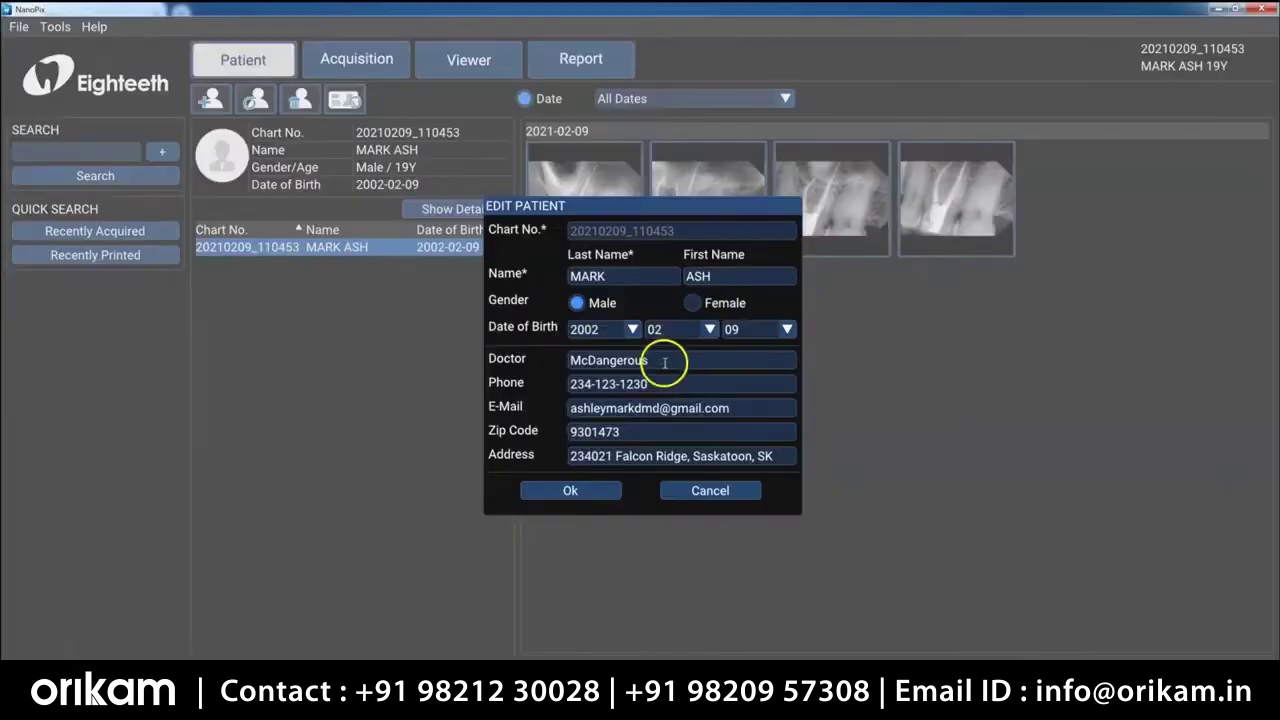
{"action": "left_click", "coordinate": [666, 382]}
{"action": "left_click", "coordinate": [566, 489]}
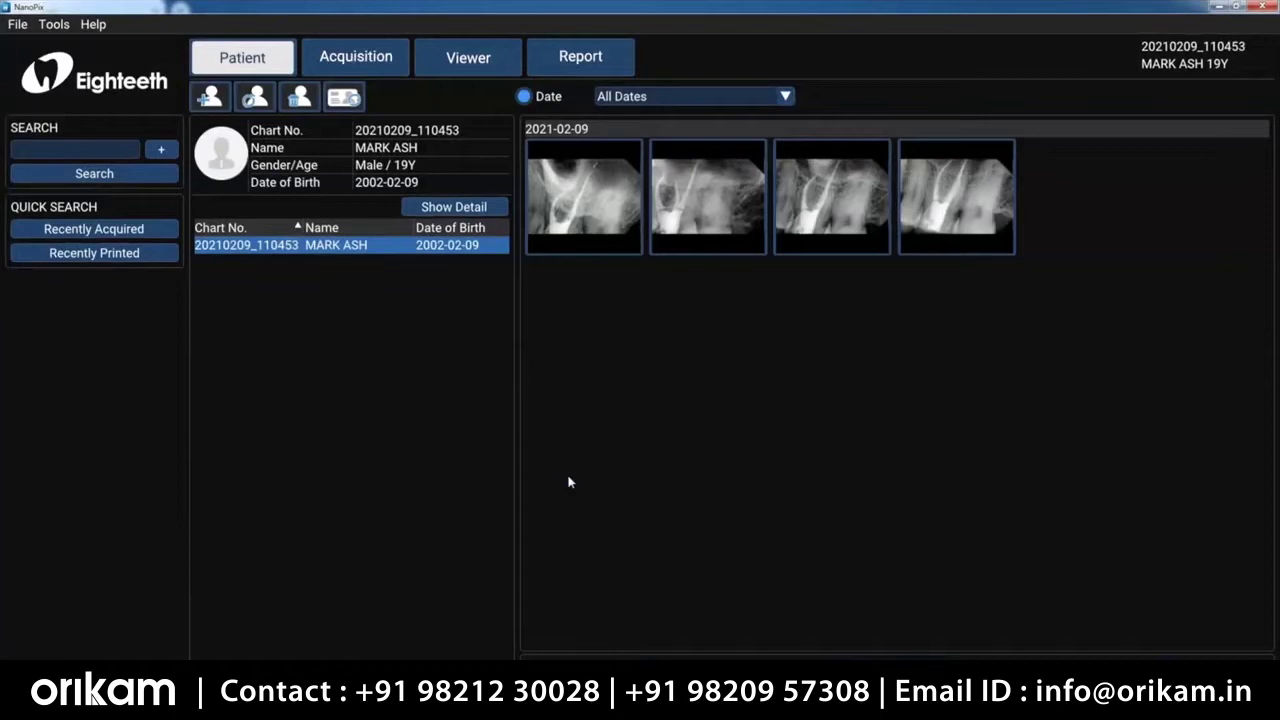
Open the first 2021-02-09 X-ray in the Viewer and return to the Patient screen
{"action": "left_click", "coordinate": [619, 235]}
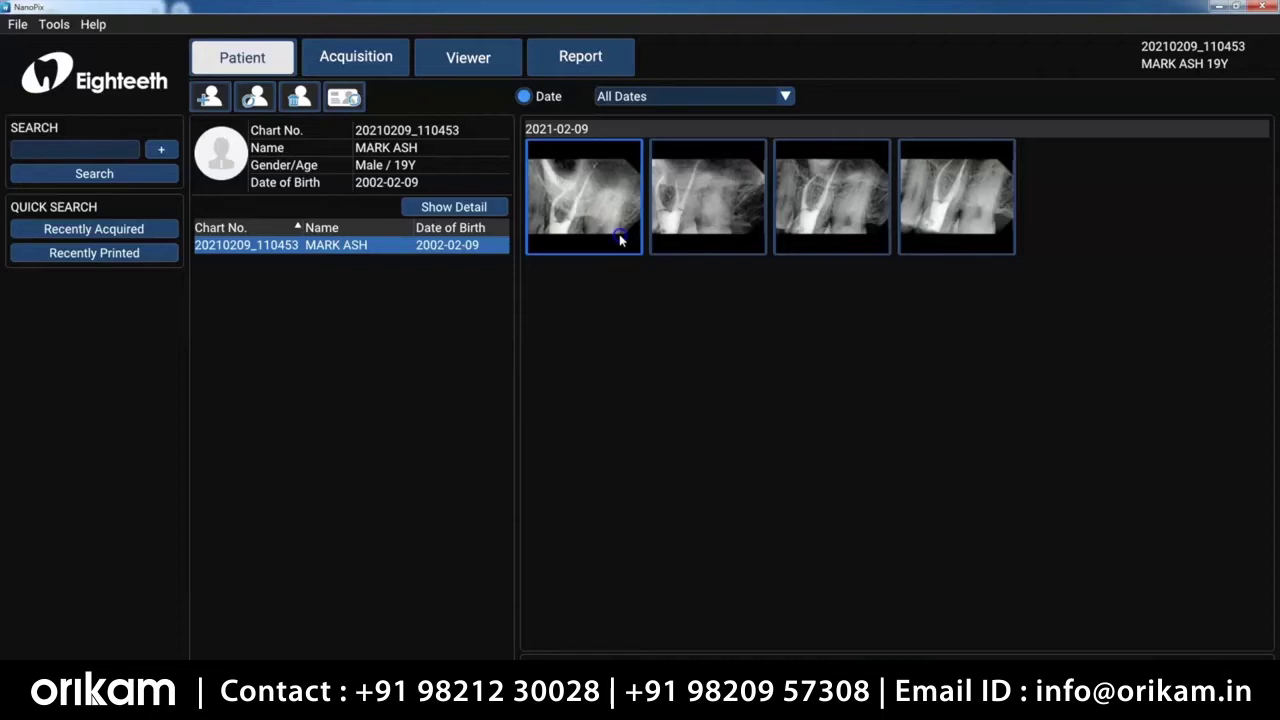
{"action": "double_click", "coordinate": [619, 235]}
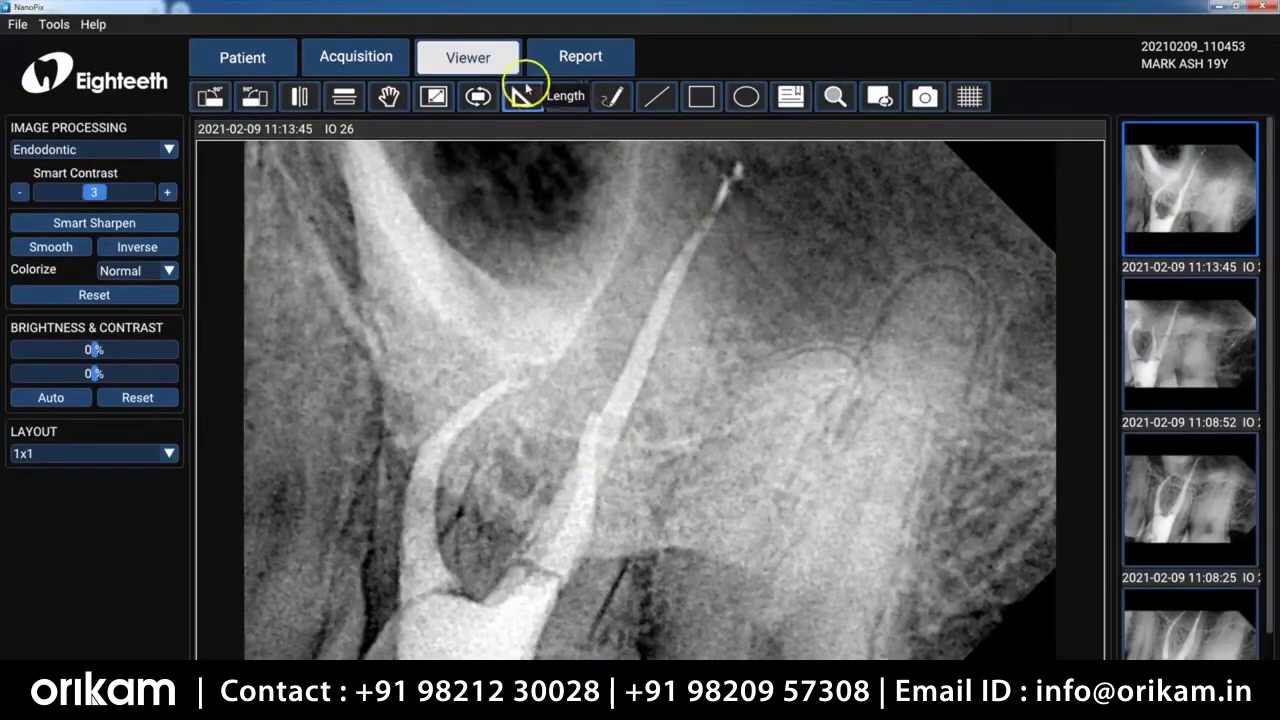
{"action": "left_click", "coordinate": [586, 223]}
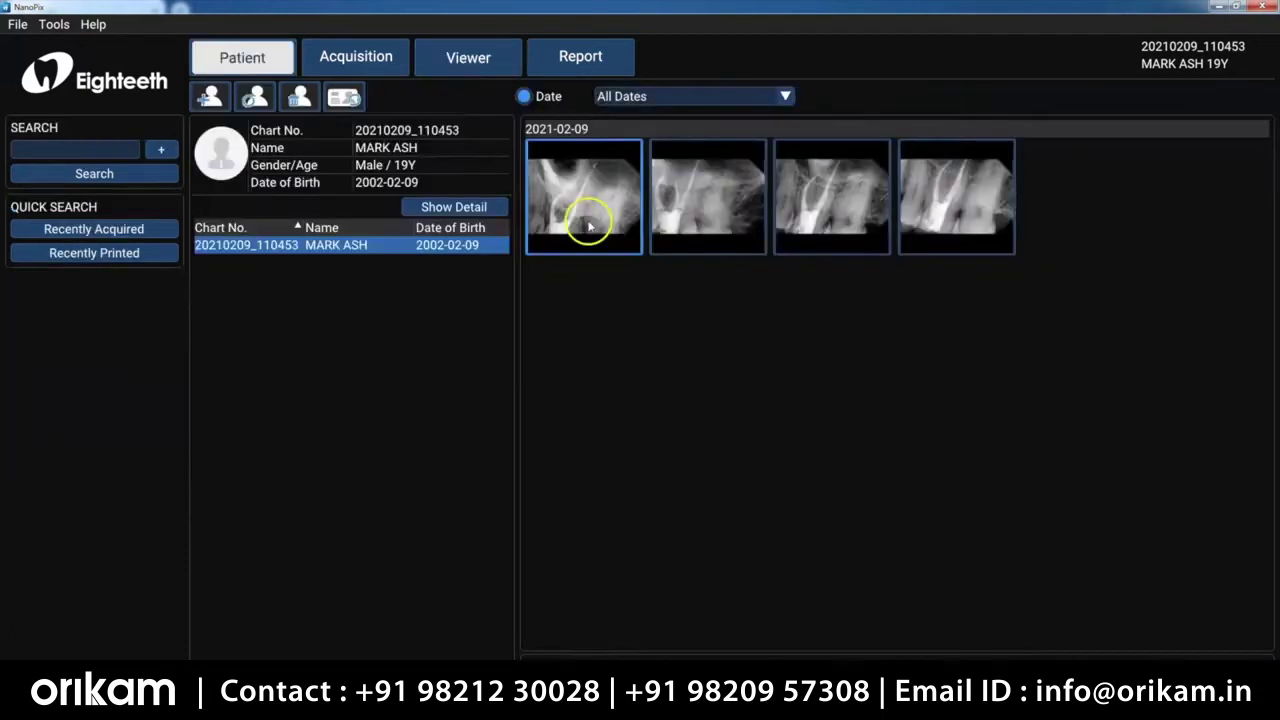
Preview the Export options for that X-ray and cancel without exporting
{"action": "right_click", "coordinate": [588, 223]}
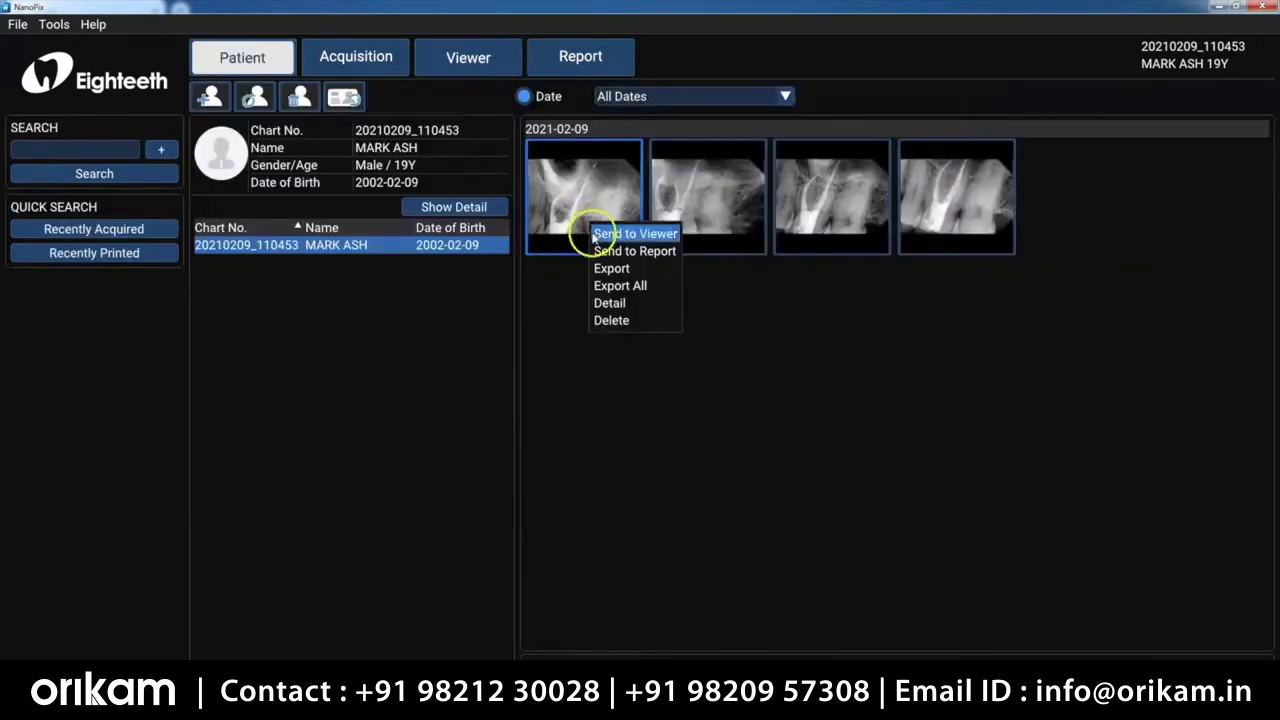
{"action": "left_click", "coordinate": [595, 270]}
{"action": "left_click", "coordinate": [667, 414]}
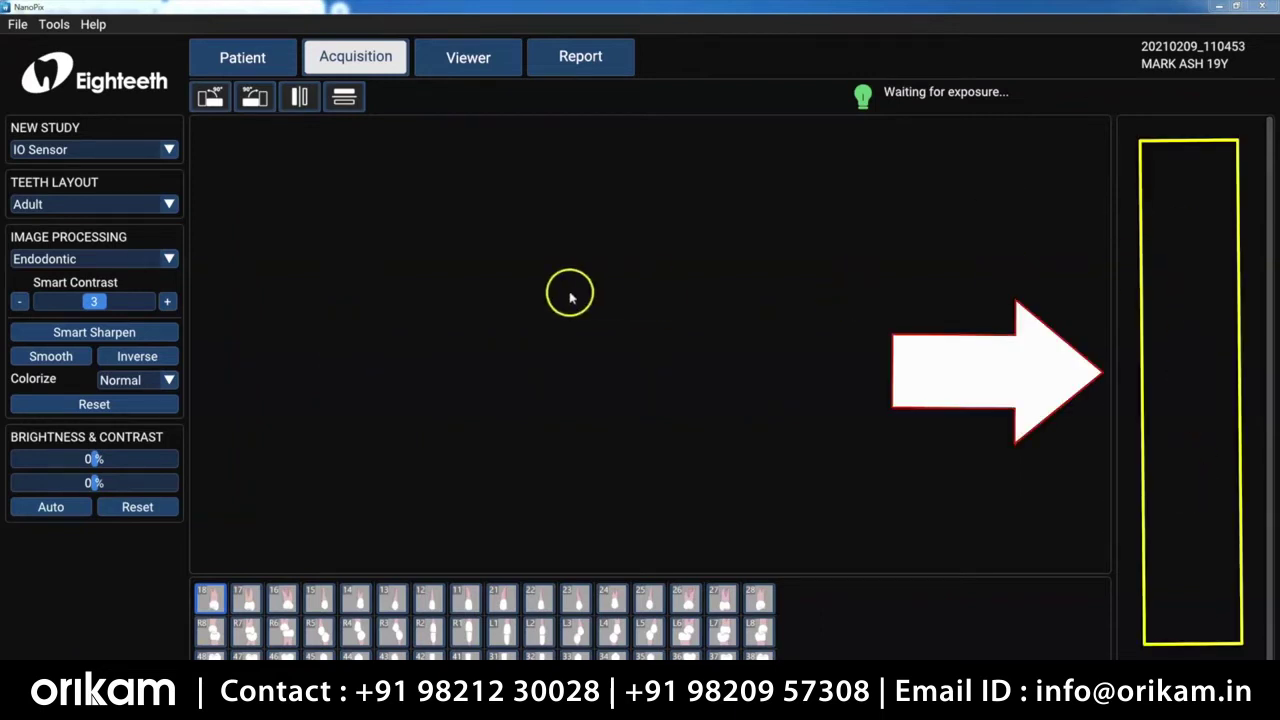
{"action": "left_click", "coordinate": [168, 150]}
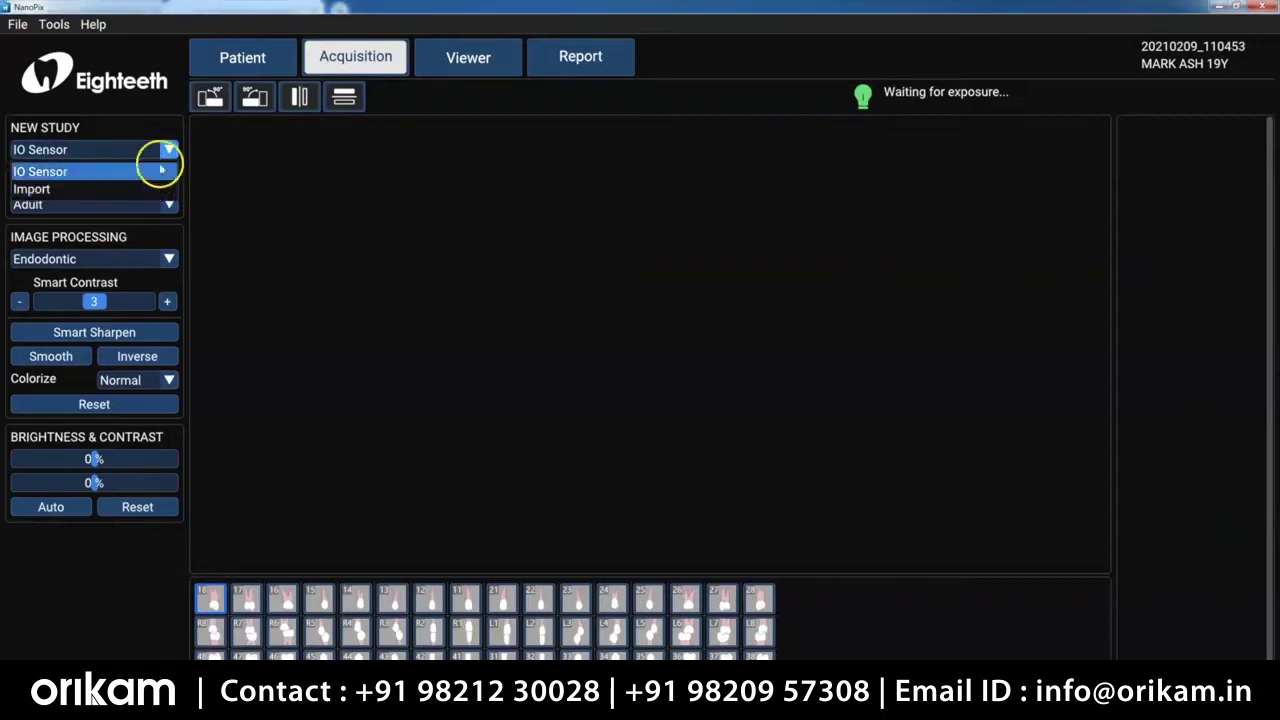
{"action": "left_click", "coordinate": [194, 154]}
{"action": "left_click", "coordinate": [167, 204]}
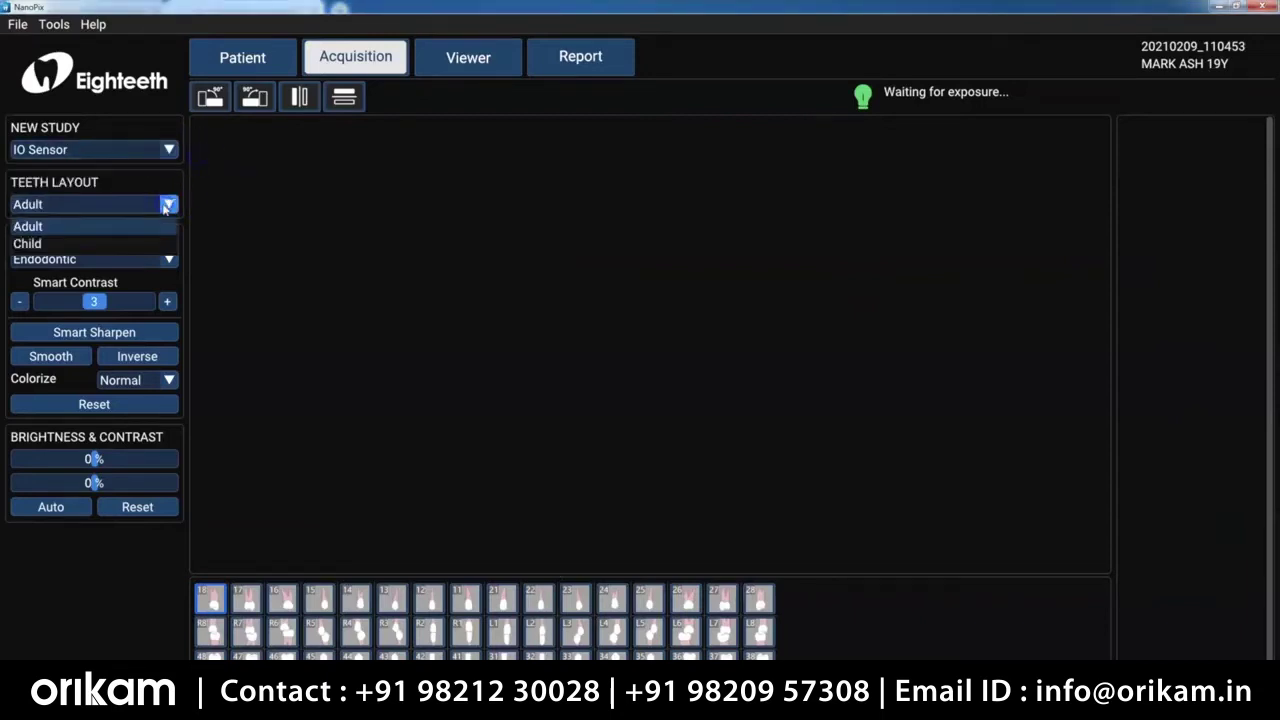
{"action": "left_click", "coordinate": [154, 244]}
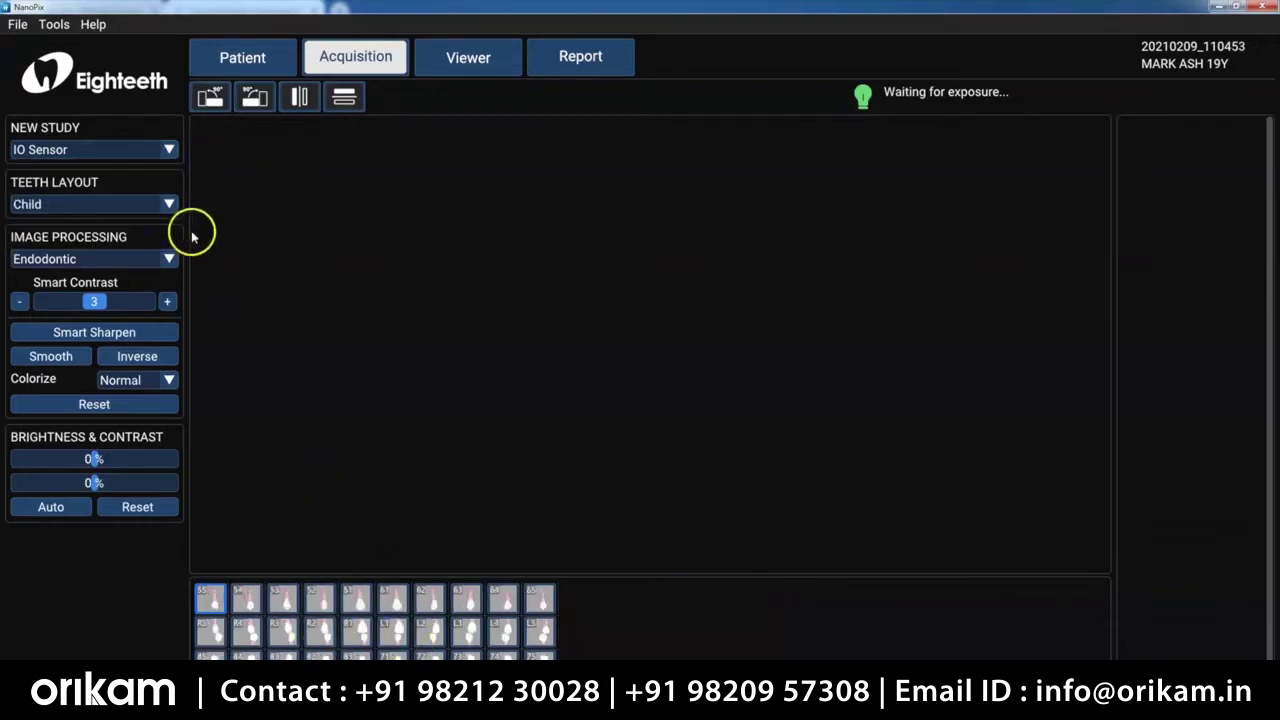
{"action": "left_click", "coordinate": [170, 205]}
{"action": "left_click", "coordinate": [160, 224]}
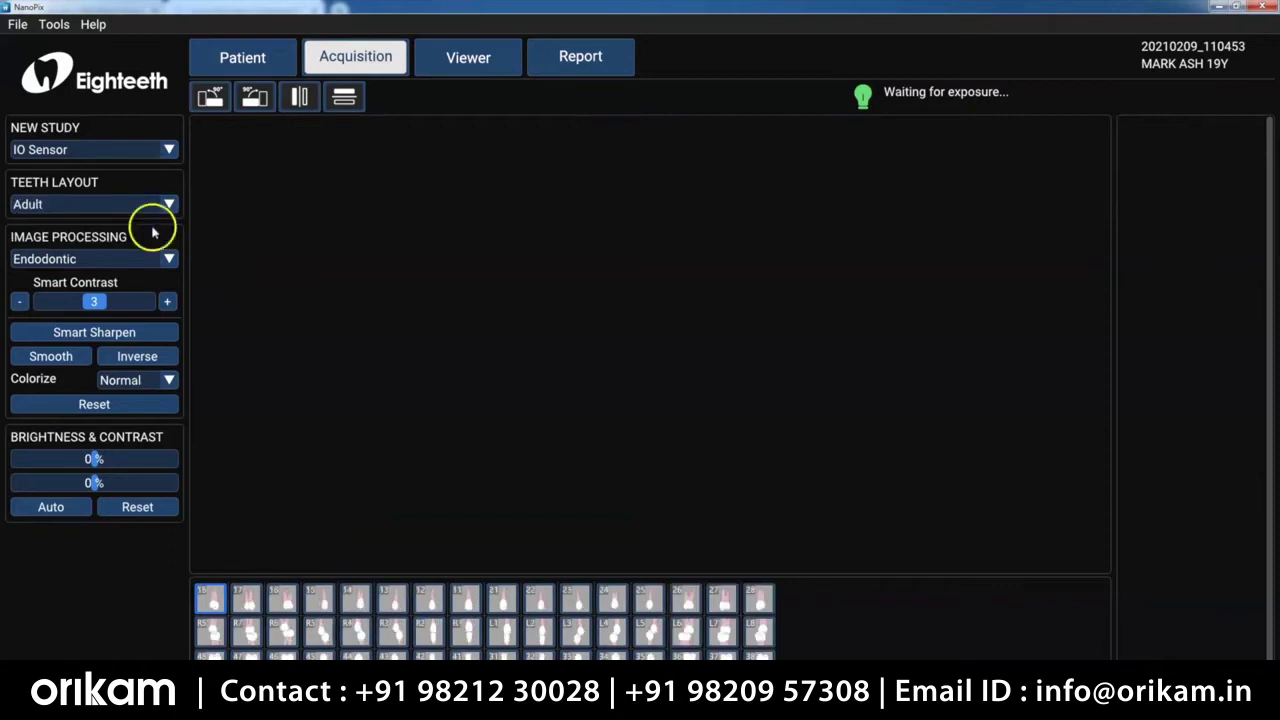
{"action": "left_click", "coordinate": [89, 257]}
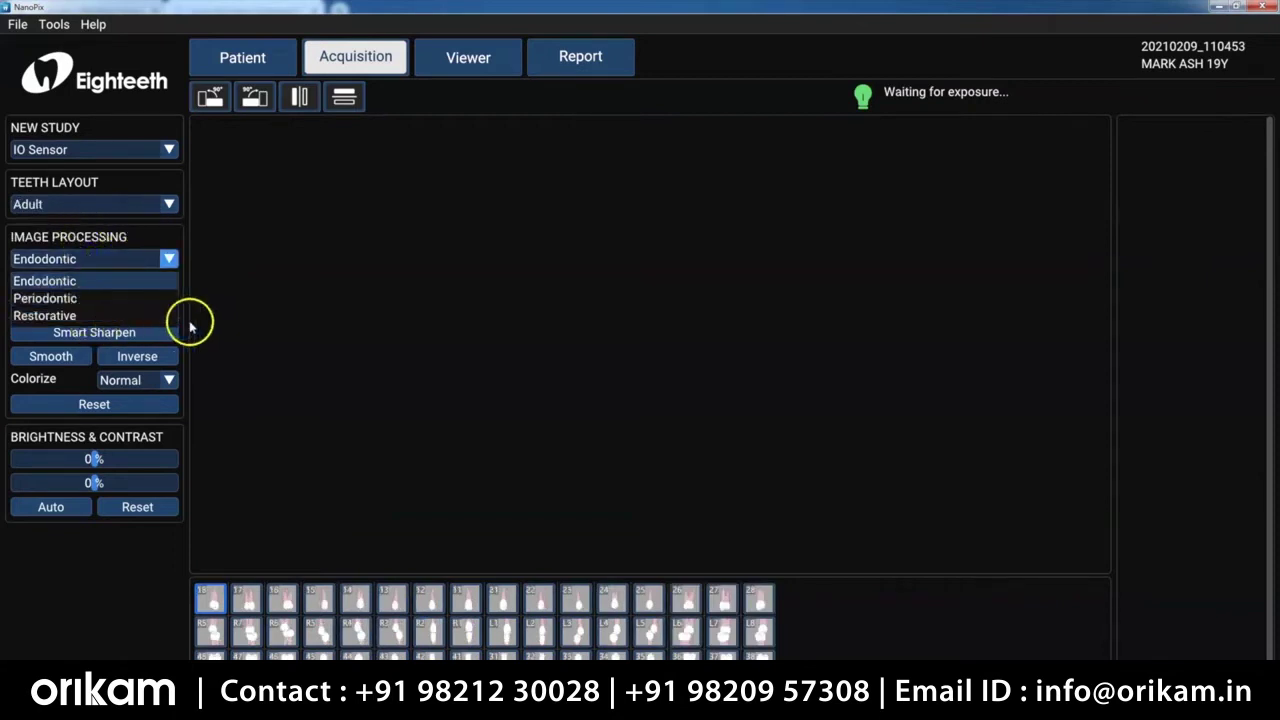
{"action": "left_click", "coordinate": [242, 305]}
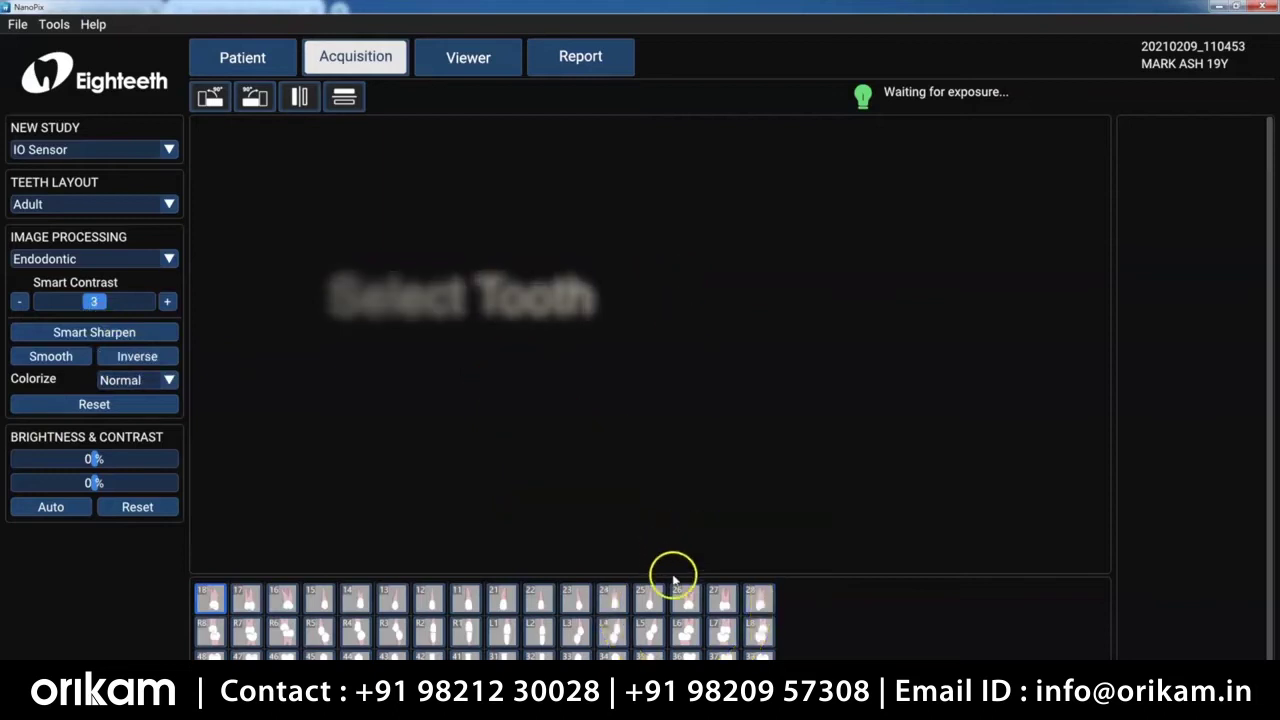
Select tooth 26 and acquire an X-ray with an average value of 3008
{"action": "left_click", "coordinate": [680, 592]}
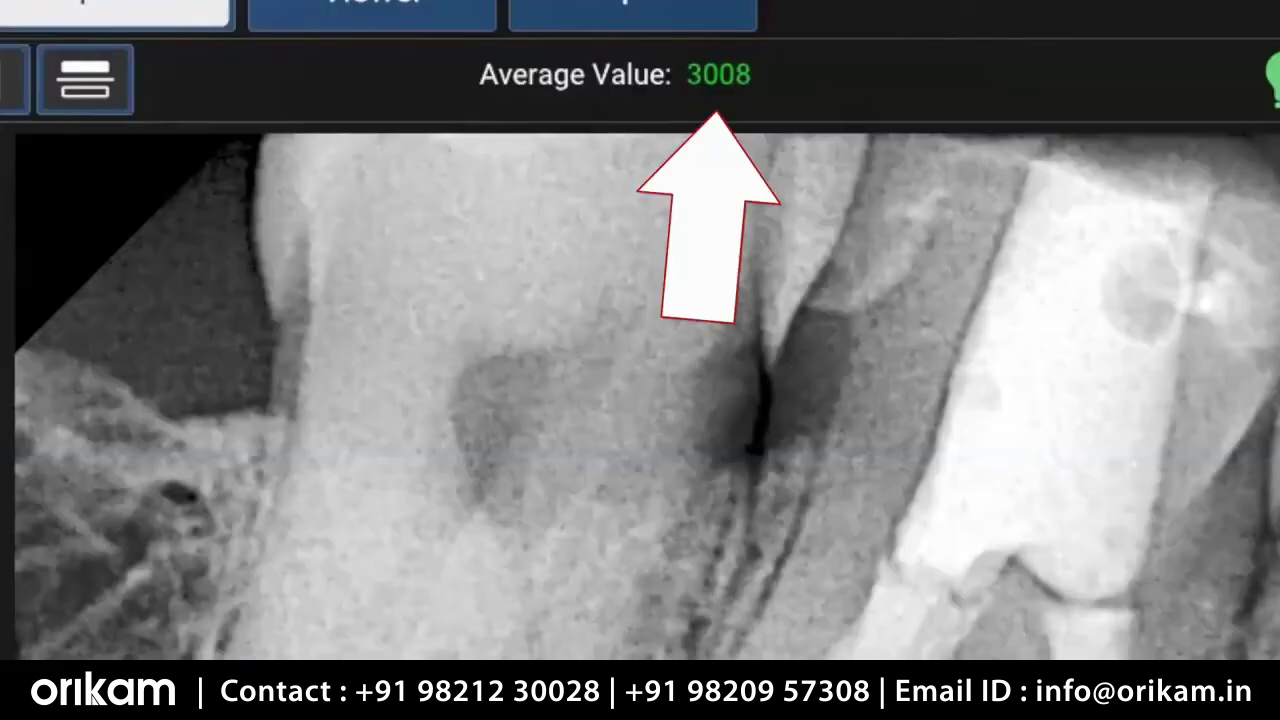
{"action": "mouse_move", "coordinate": [703, 92]}
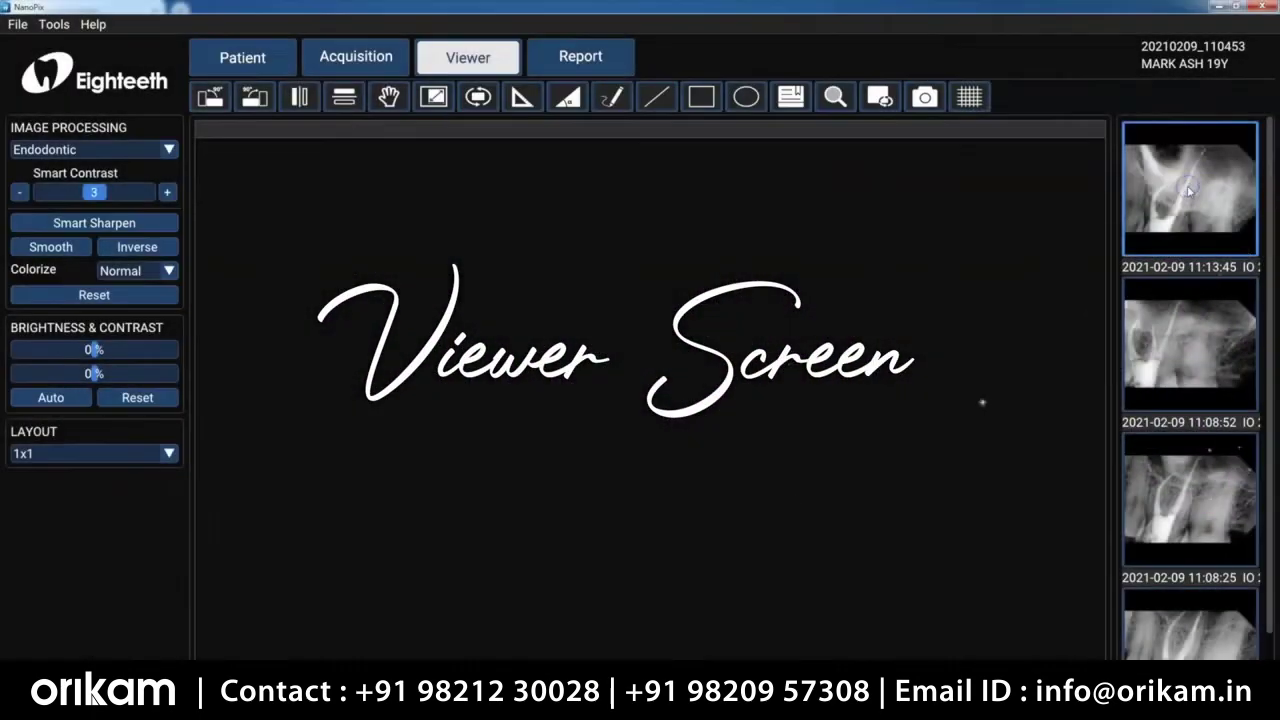
Switch to a 1x2 layout showing the 11:08:52 and 11:13:45 X-rays side by side
{"action": "double_click", "coordinate": [1189, 190]}
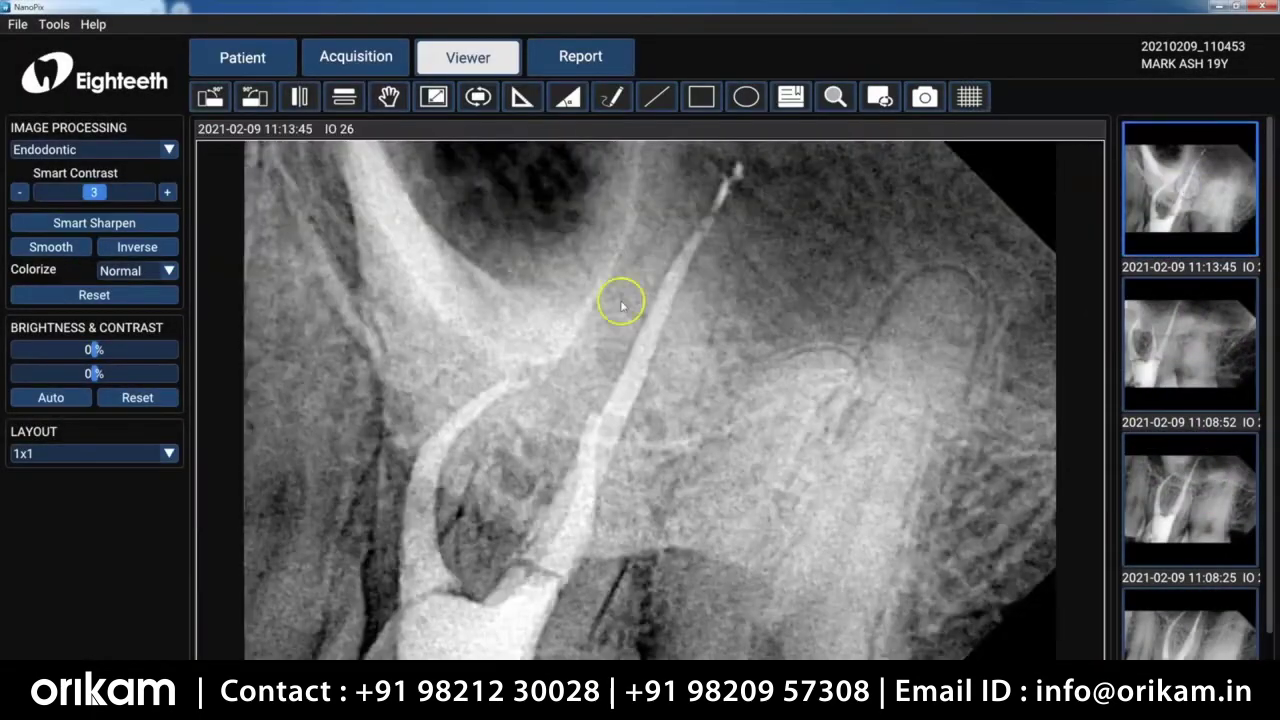
{"action": "left_click", "coordinate": [152, 455]}
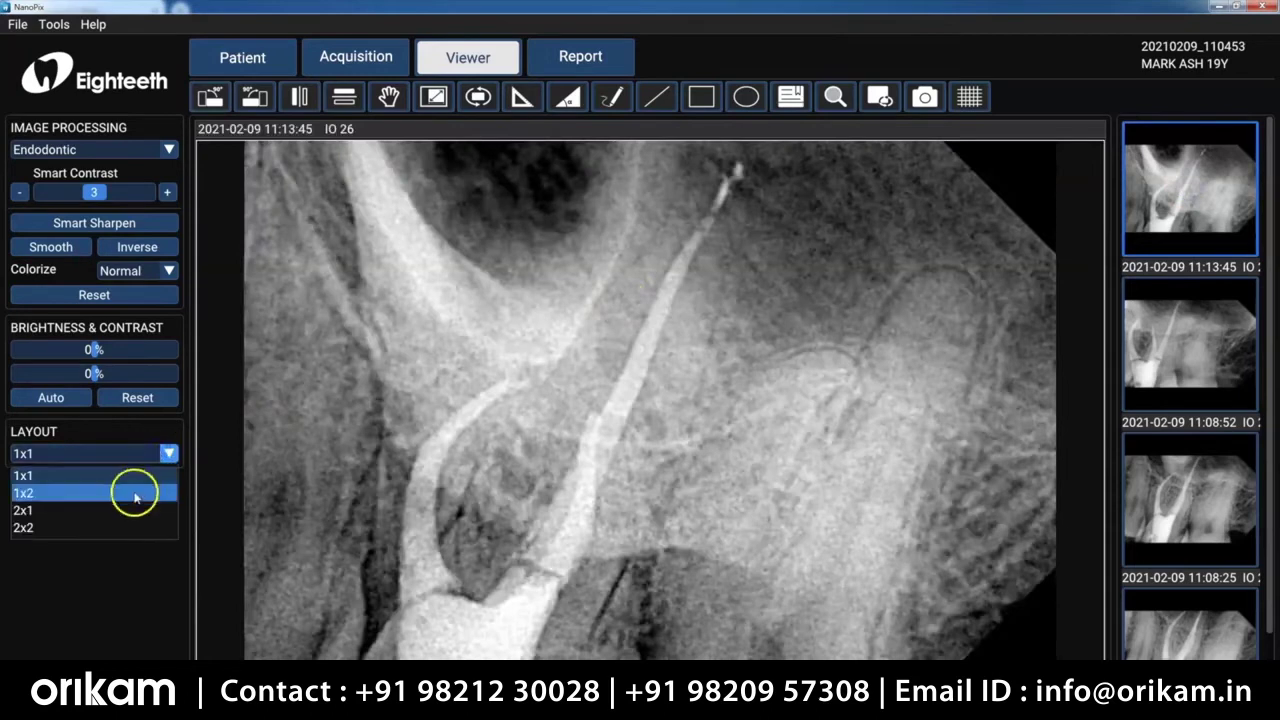
{"action": "left_click", "coordinate": [134, 493]}
{"action": "double_click", "coordinate": [1148, 344]}
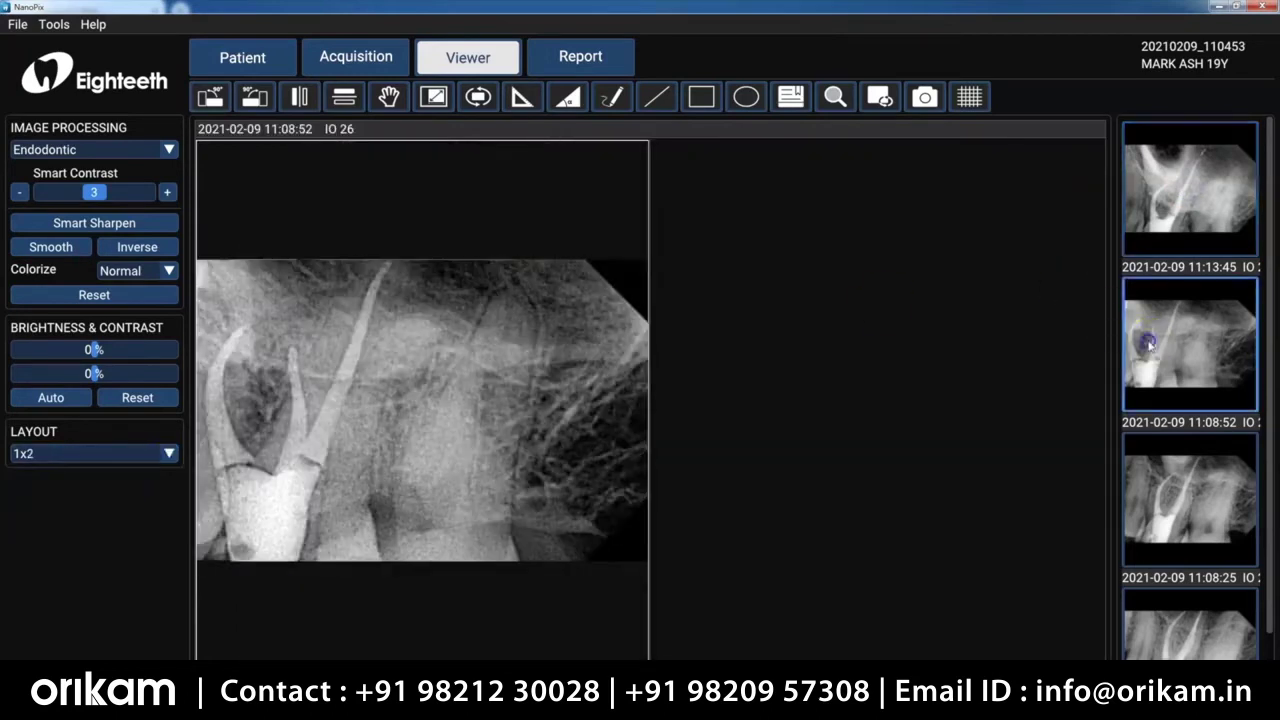
{"action": "left_click", "coordinate": [874, 354]}
{"action": "double_click", "coordinate": [1151, 210]}
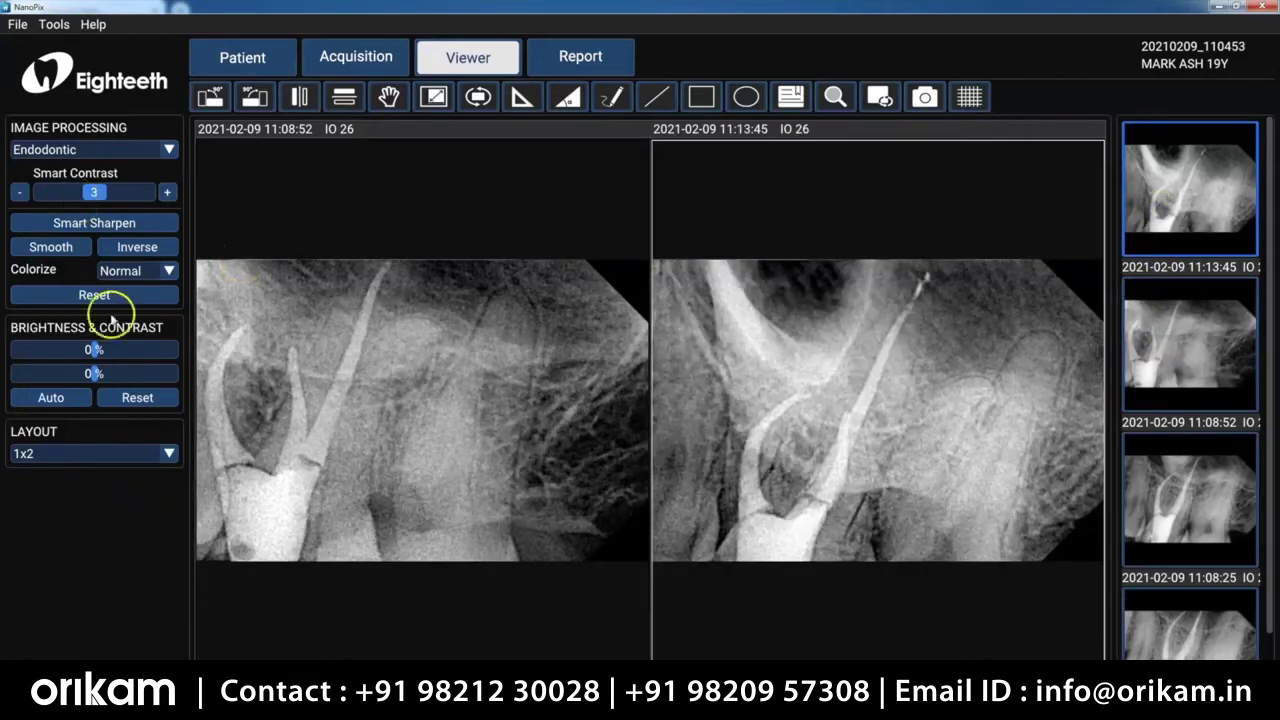
{"action": "left_click", "coordinate": [169, 454]}
Return to a 1x1 view, keep Endodontic processing, set brightness to -50% and apply Smart Sharpen
{"action": "left_click", "coordinate": [160, 476]}
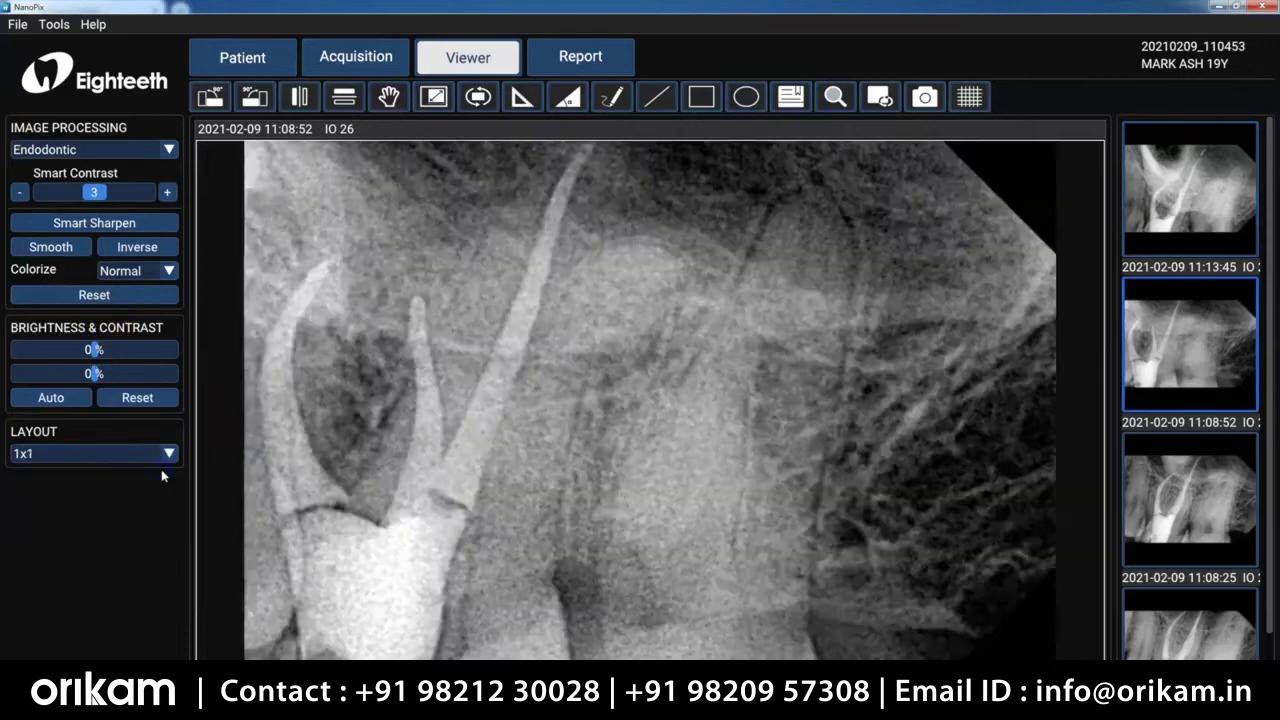
{"action": "left_click", "coordinate": [166, 152]}
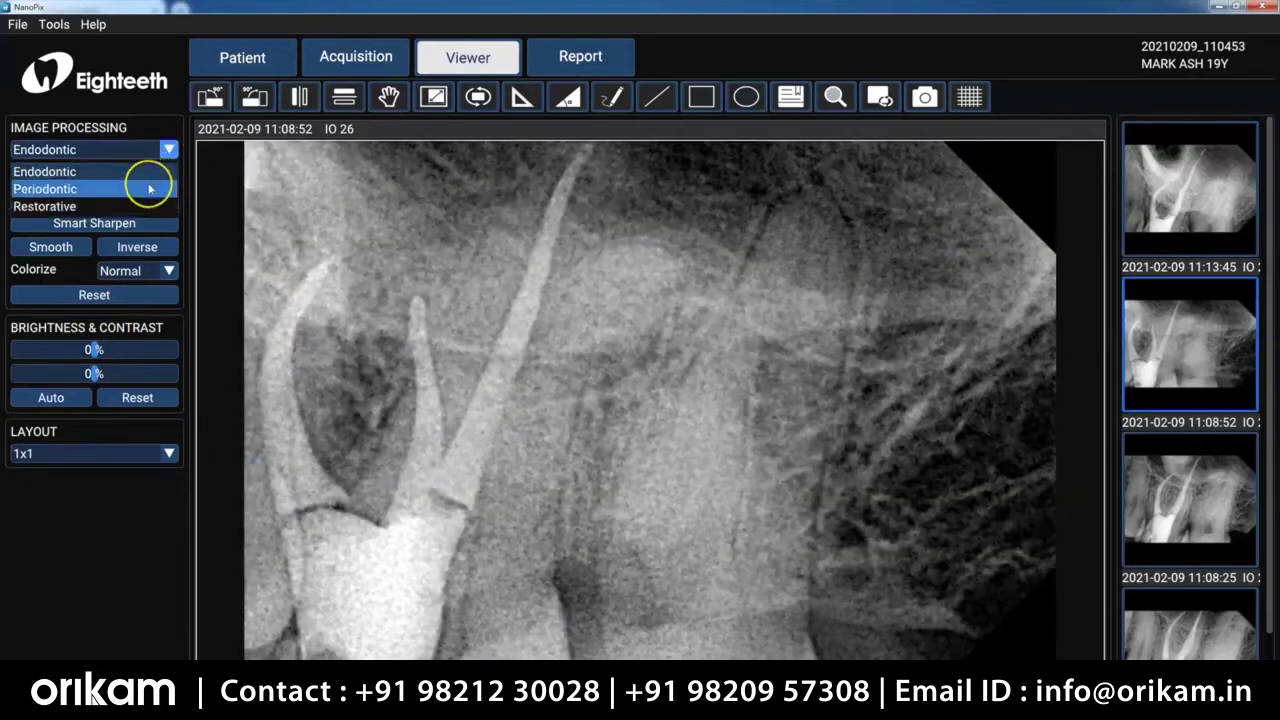
{"action": "left_click", "coordinate": [270, 214]}
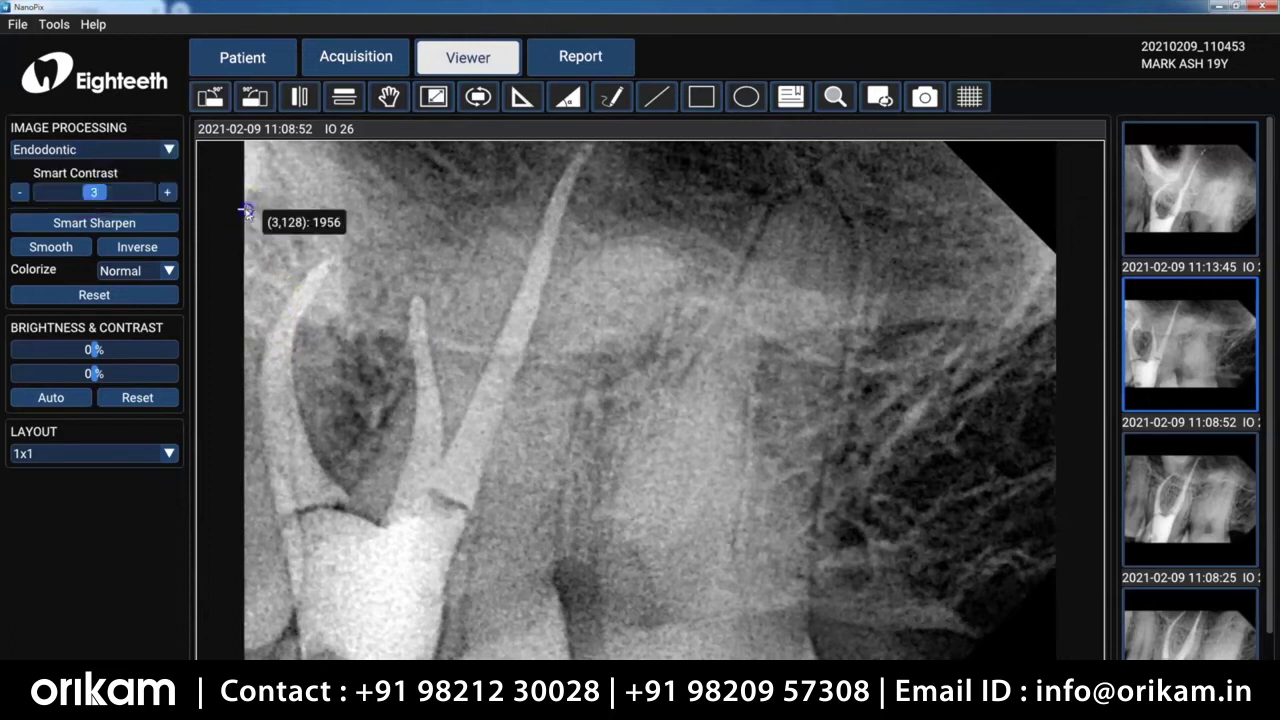
{"action": "mouse_move", "coordinate": [94, 349]}
{"action": "left_mouse_down"}
{"action": "mouse_move", "coordinate": [57, 348]}
{"action": "mouse_move", "coordinate": [108, 375]}
{"action": "mouse_move", "coordinate": [92, 373]}
{"action": "left_mouse_up"}
{"action": "left_click", "coordinate": [143, 227]}
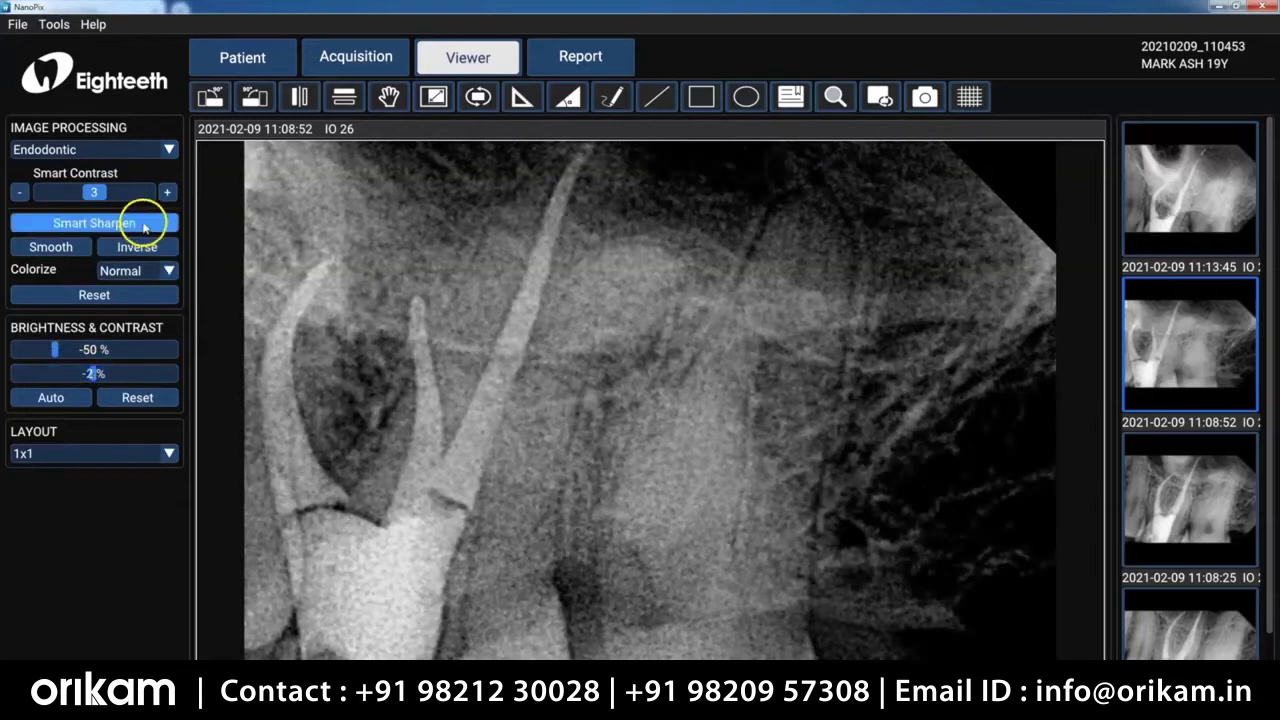
{"action": "left_click", "coordinate": [145, 224]}
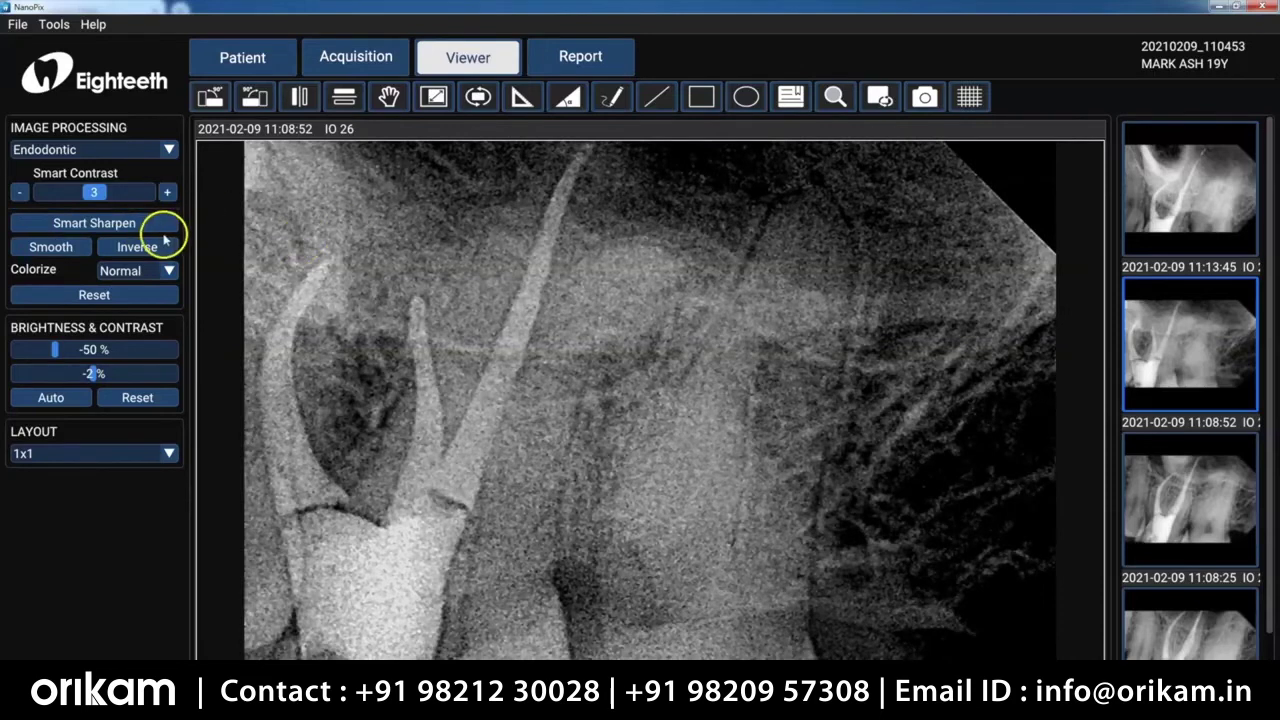
Toggle Inverse on and off, then apply the Common colour map
{"action": "left_click", "coordinate": [145, 278]}
{"action": "left_click", "coordinate": [149, 288]}
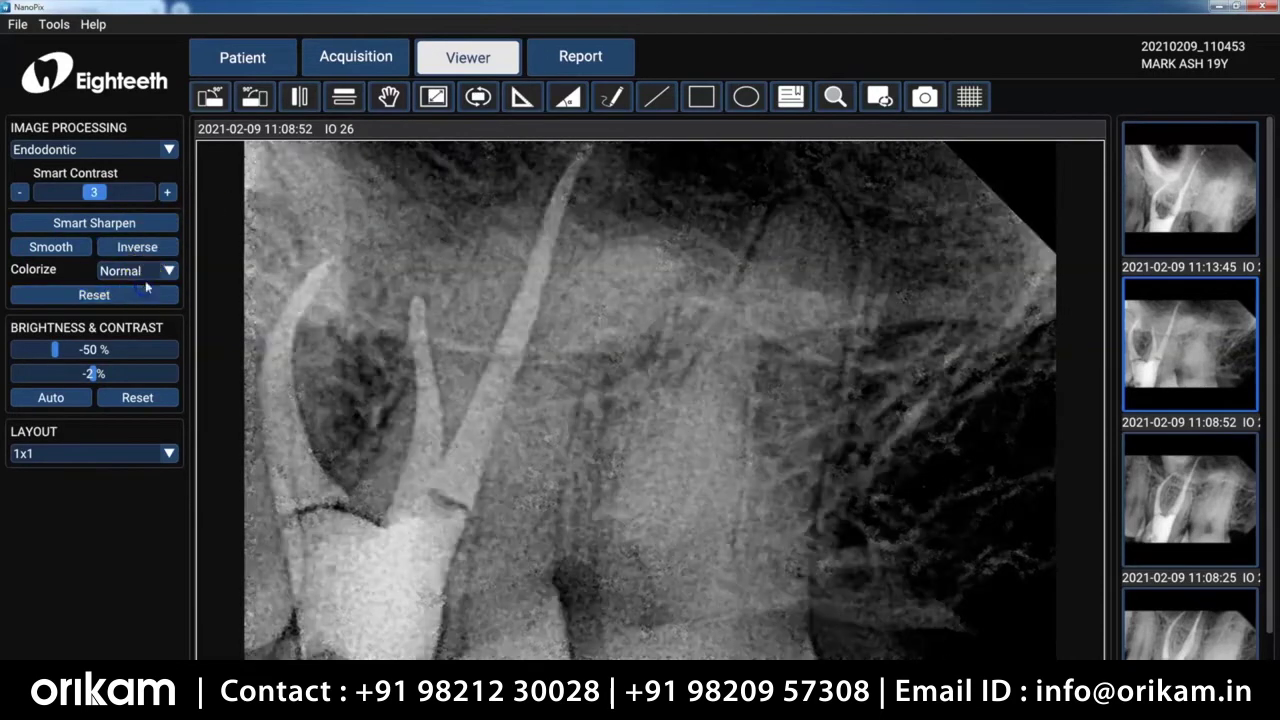
{"action": "left_click", "coordinate": [155, 256]}
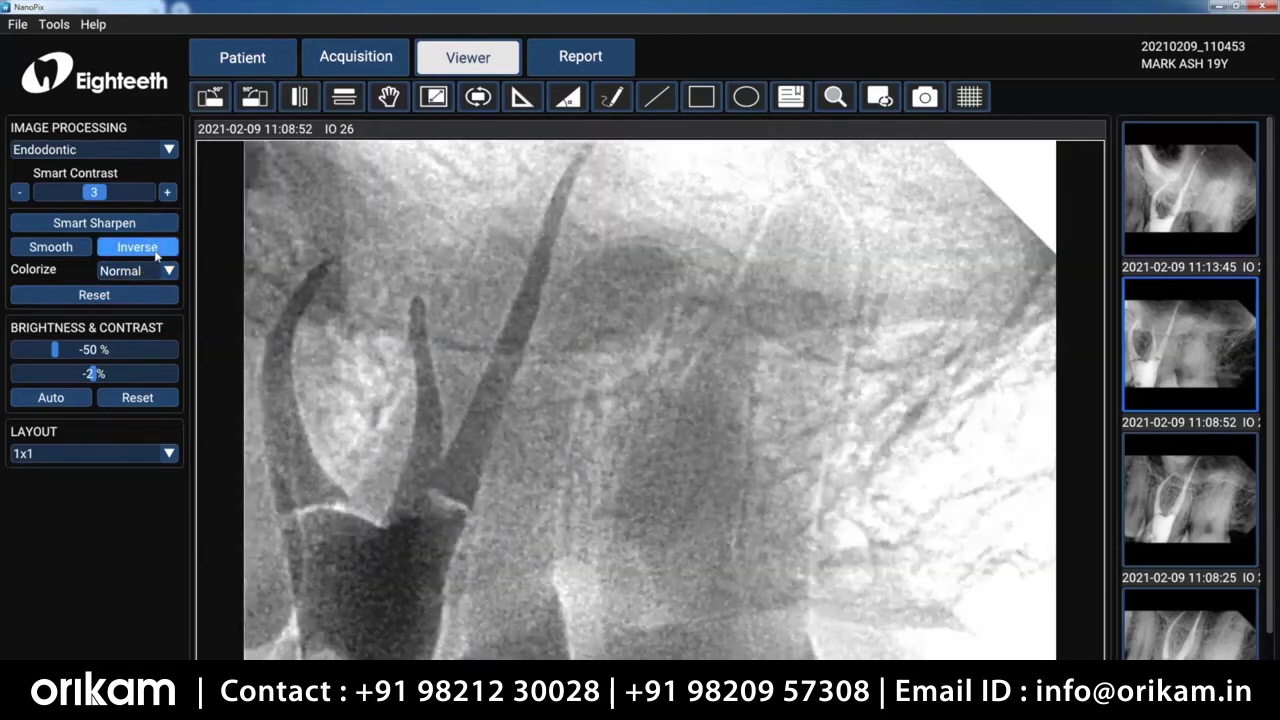
{"action": "left_click", "coordinate": [155, 256]}
{"action": "left_click", "coordinate": [165, 269]}
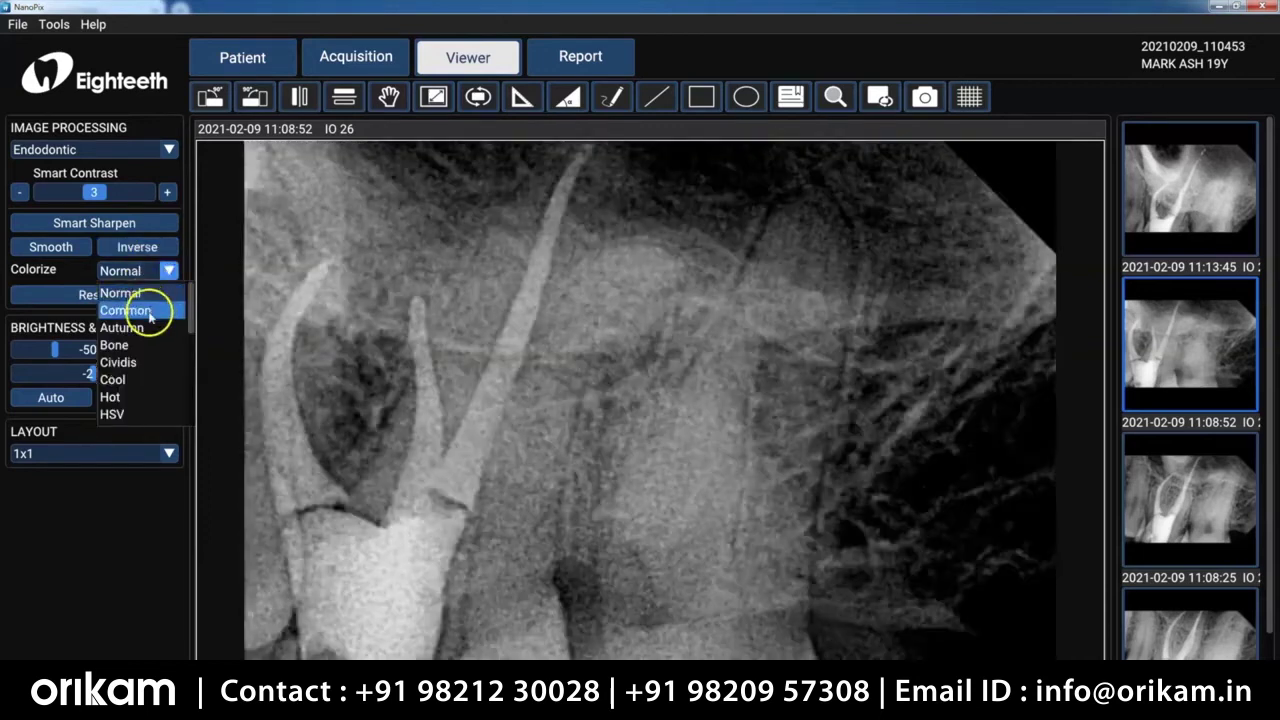
{"action": "left_click", "coordinate": [126, 310]}
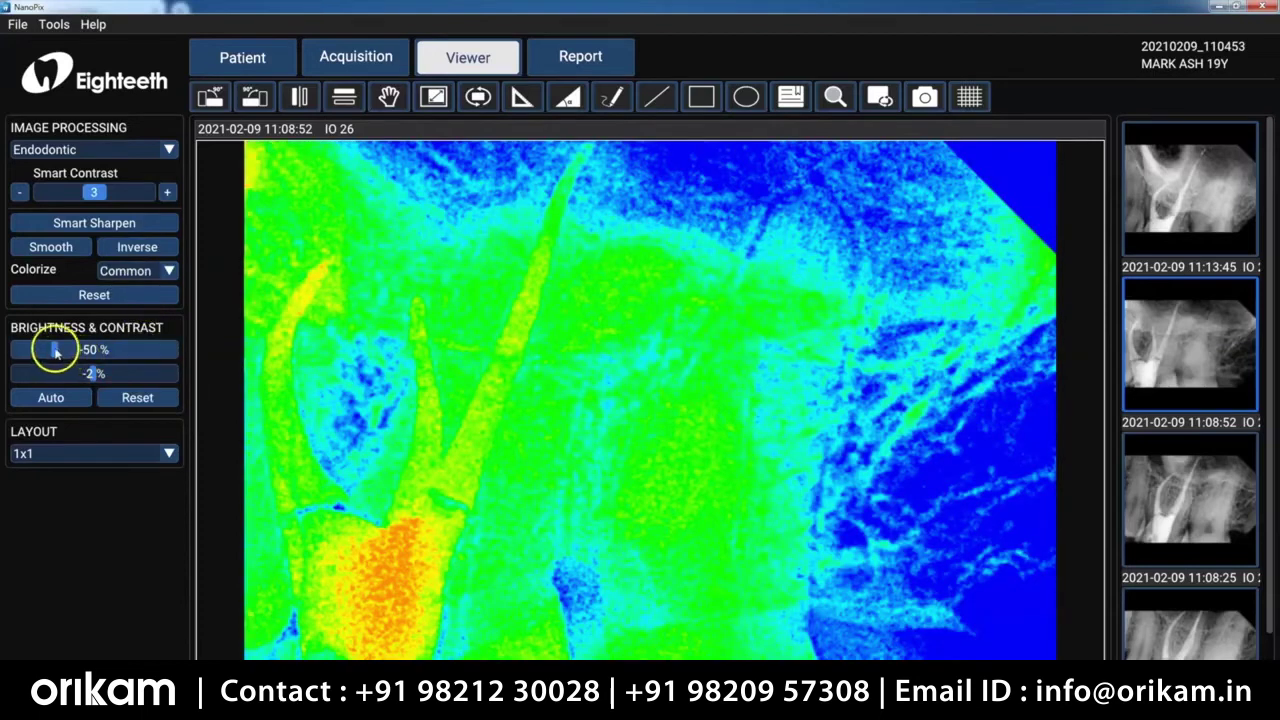